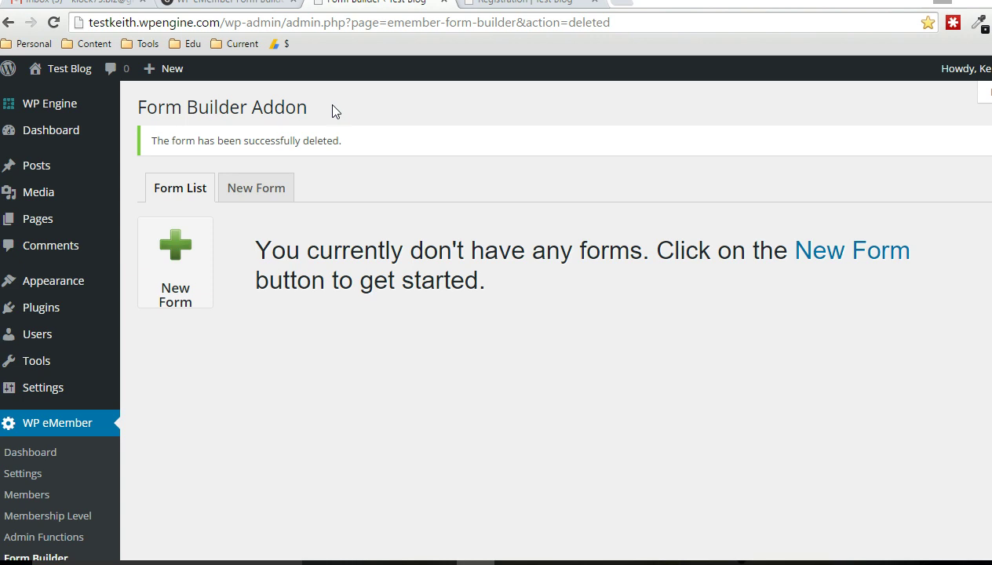
- Check that the live Registration page shows 'Form Not Found', then return to the Form Builder page
{"action": "left_click", "coordinate": [477, 5]}
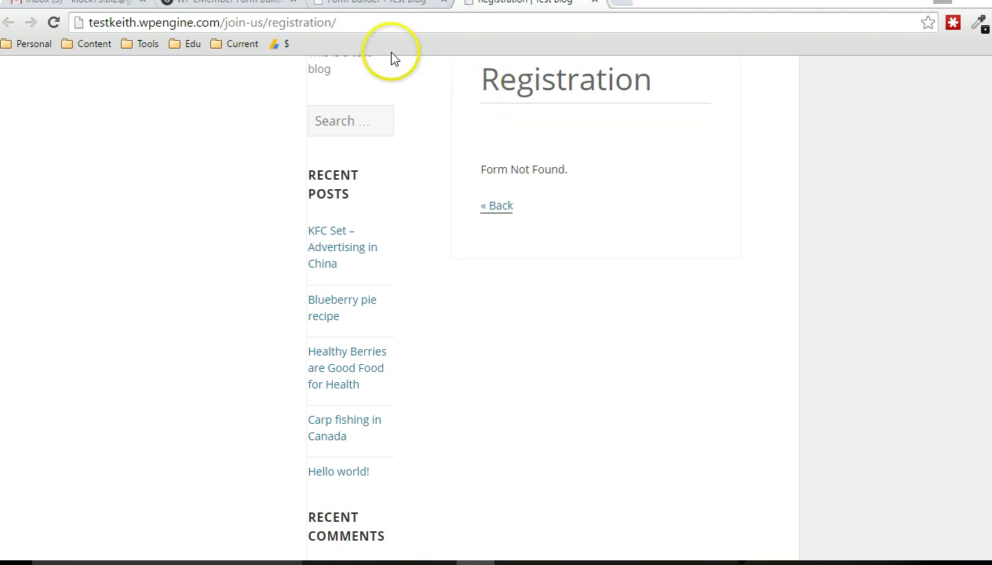
{"action": "left_click", "coordinate": [391, 7]}
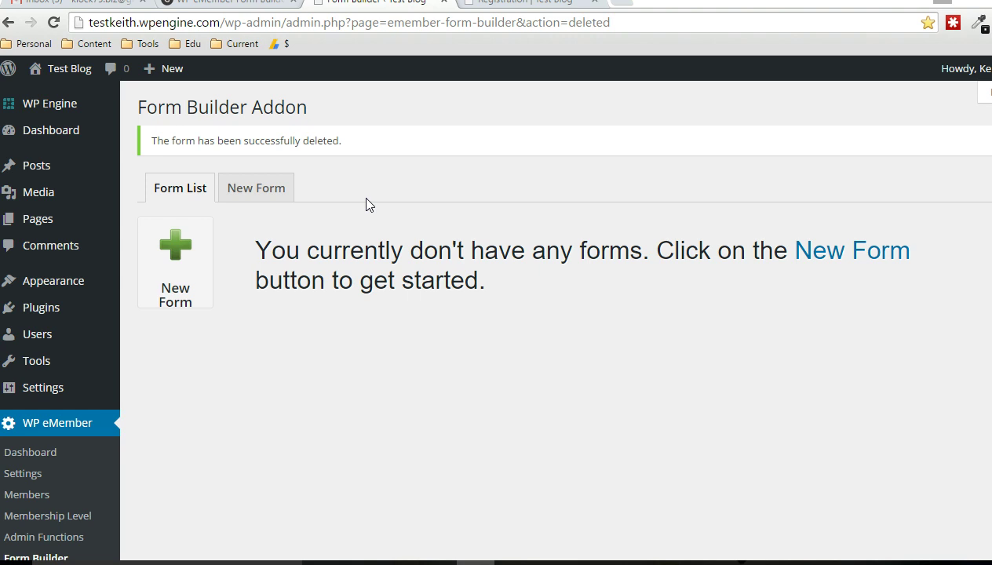
{"action": "scroll", "coordinate": [210, 330], "scroll_direction": "down", "scroll_amount": 1}
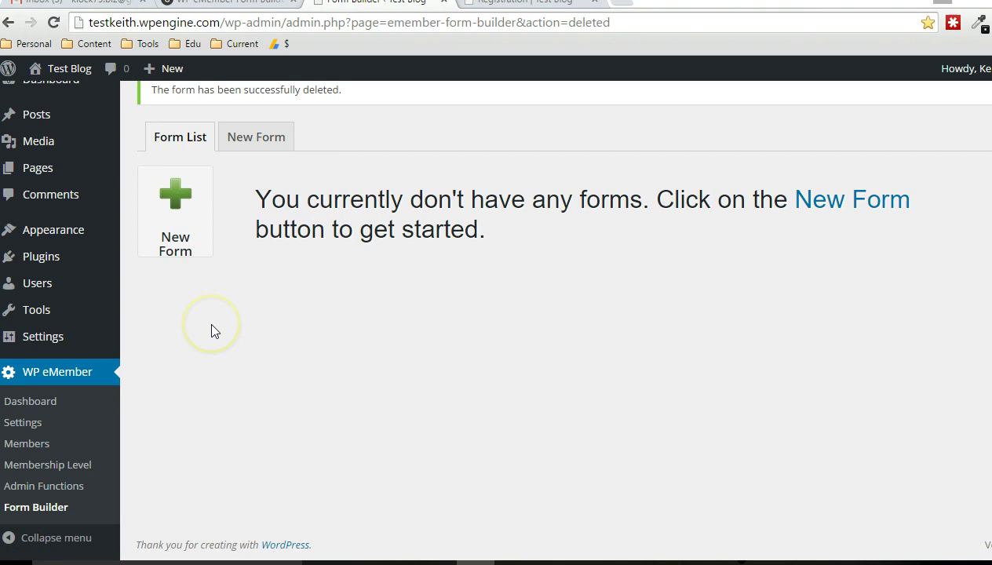
{"action": "scroll", "coordinate": [212, 330], "scroll_direction": "up", "scroll_amount": 1}
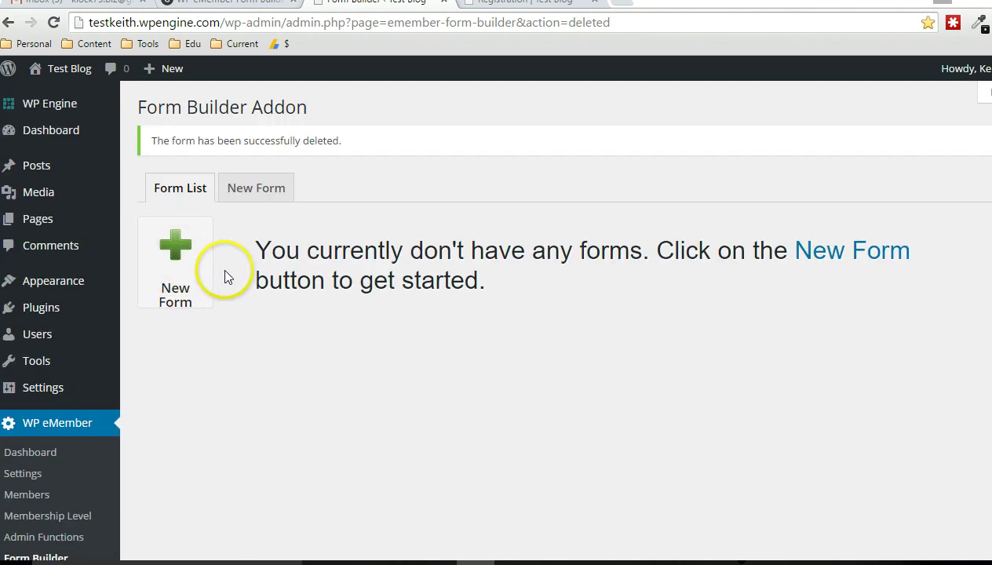
- Create a new form with the default name, targeting the Generic membership level
{"action": "left_click", "coordinate": [174, 245]}
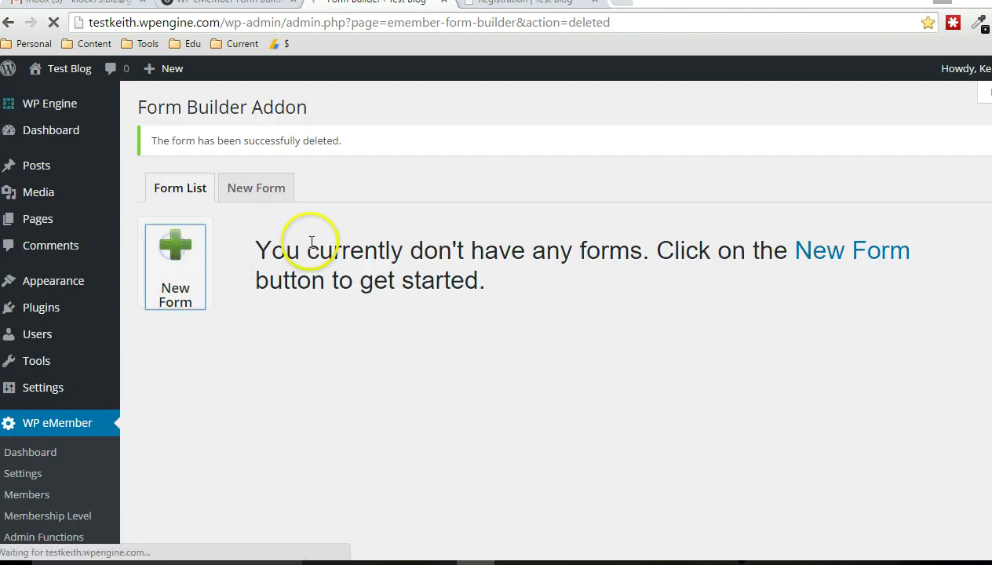
{"action": "left_click_drag", "start_coordinate": [314, 226], "coordinate": [414, 223]}
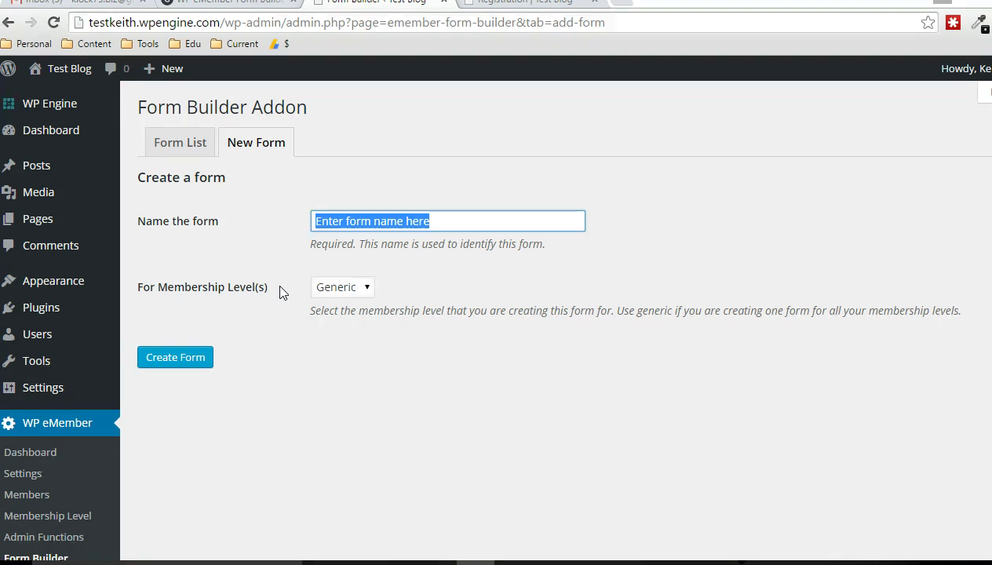
{"action": "left_click", "coordinate": [353, 289]}
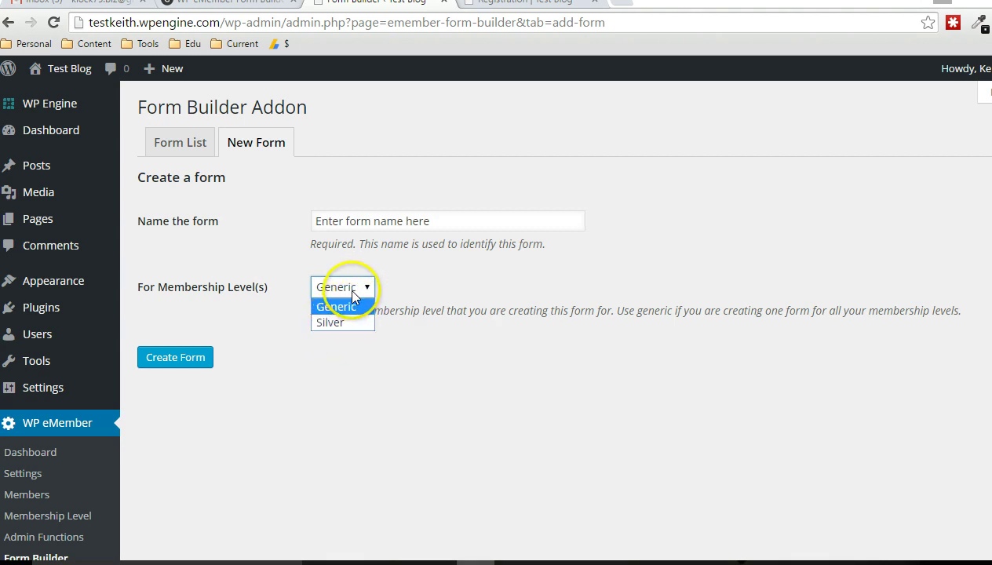
{"action": "left_click", "coordinate": [353, 289]}
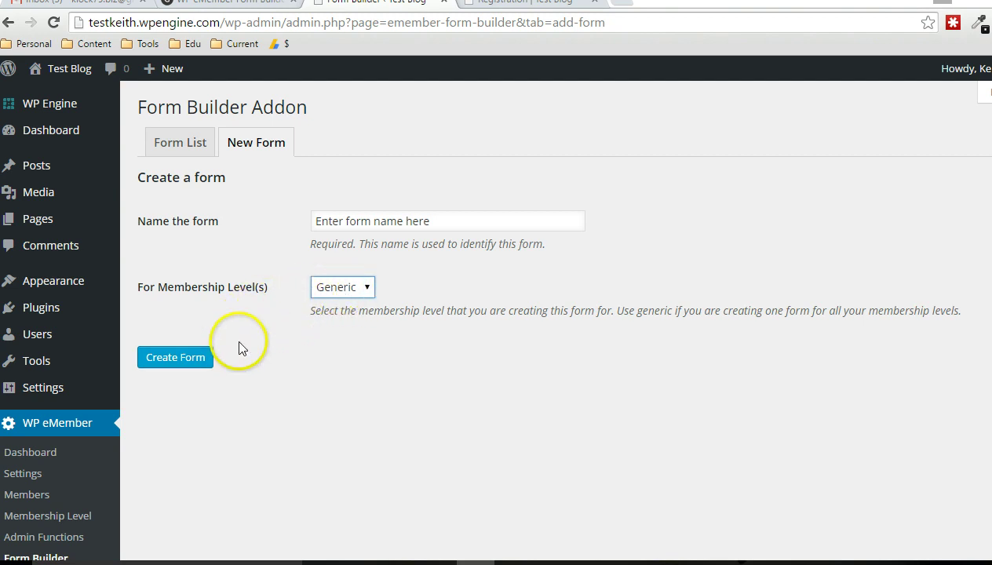
{"action": "left_click", "coordinate": [180, 359]}
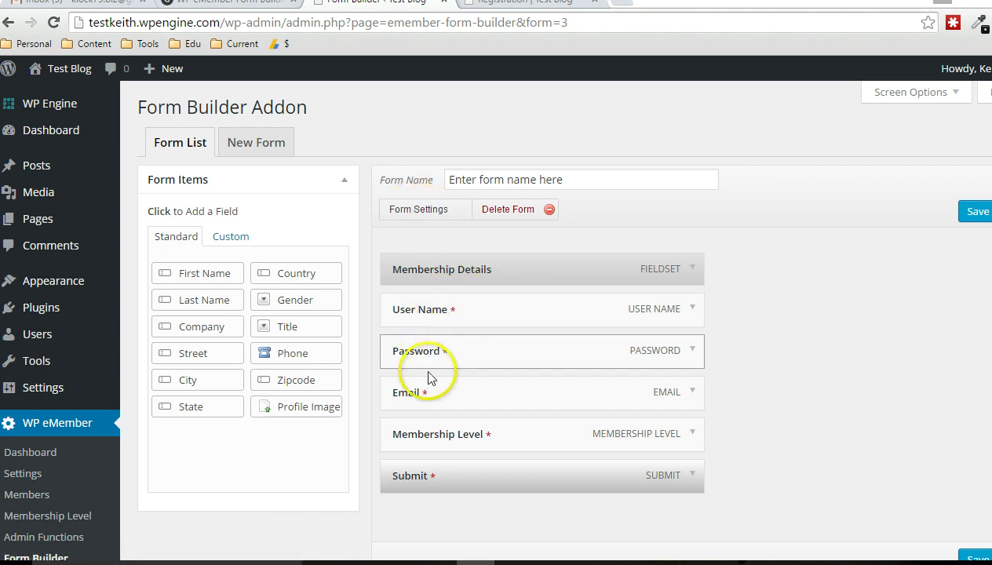
- Open the new form's Form Settings to show the General, Confirmation and Notification sections
{"action": "left_click", "coordinate": [406, 217]}
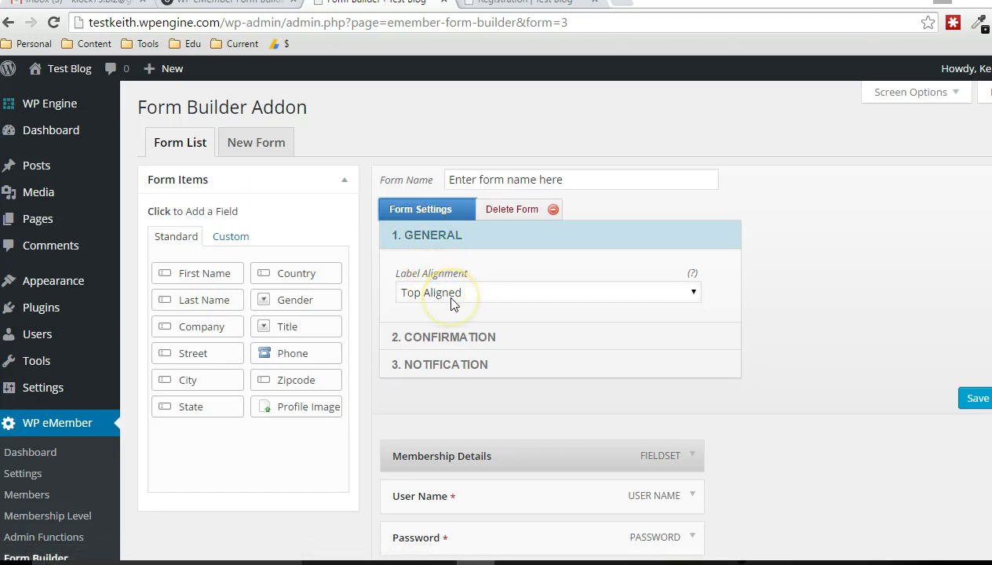
- Keep the label alignment at Top Aligned and expand the Confirmation settings
{"action": "left_click", "coordinate": [533, 295]}
{"action": "left_click", "coordinate": [533, 298]}
{"action": "left_click", "coordinate": [515, 336]}
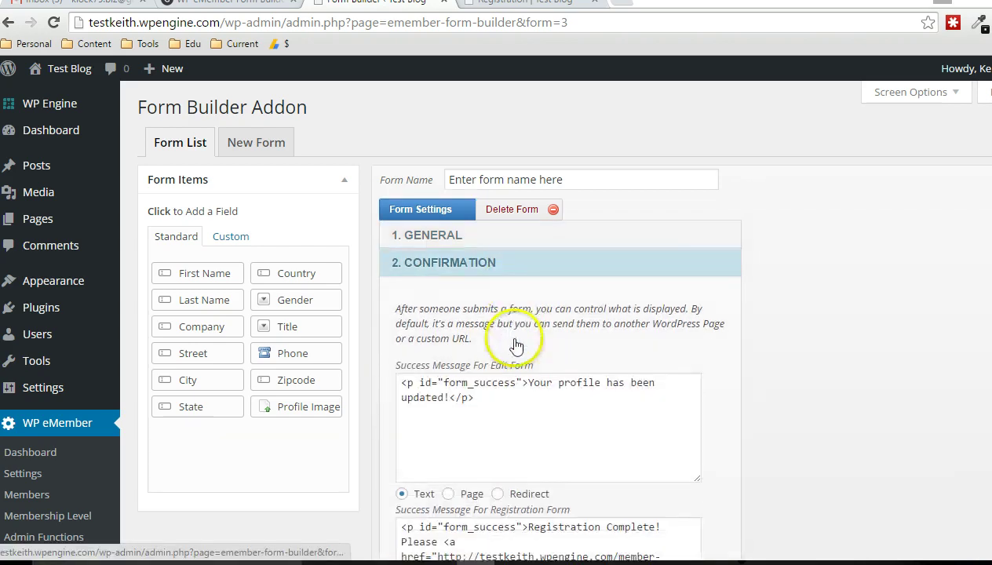
{"action": "scroll", "coordinate": [541, 297], "scroll_direction": "down", "scroll_amount": 2}
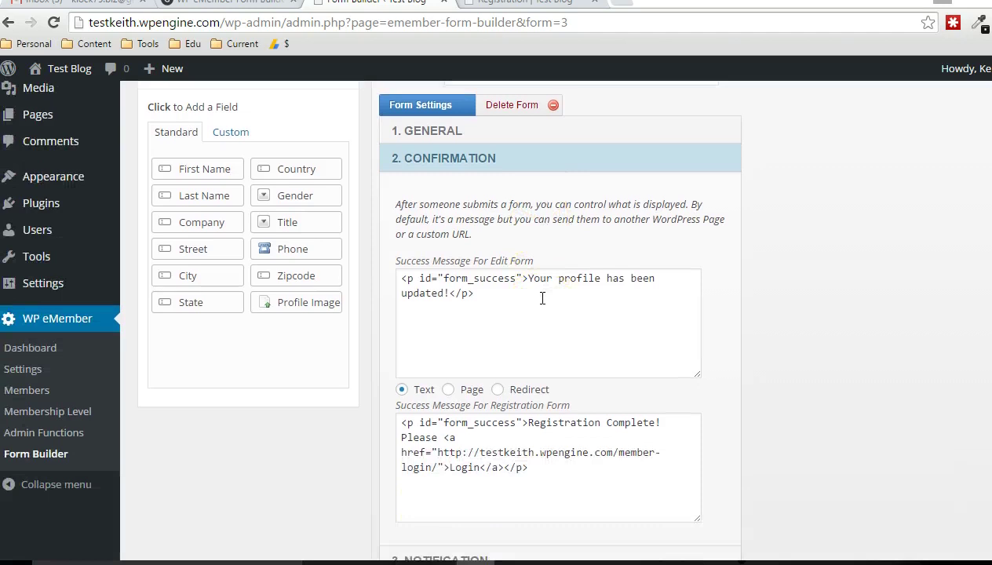
{"action": "scroll", "coordinate": [461, 290], "scroll_direction": "down", "scroll_amount": 1}
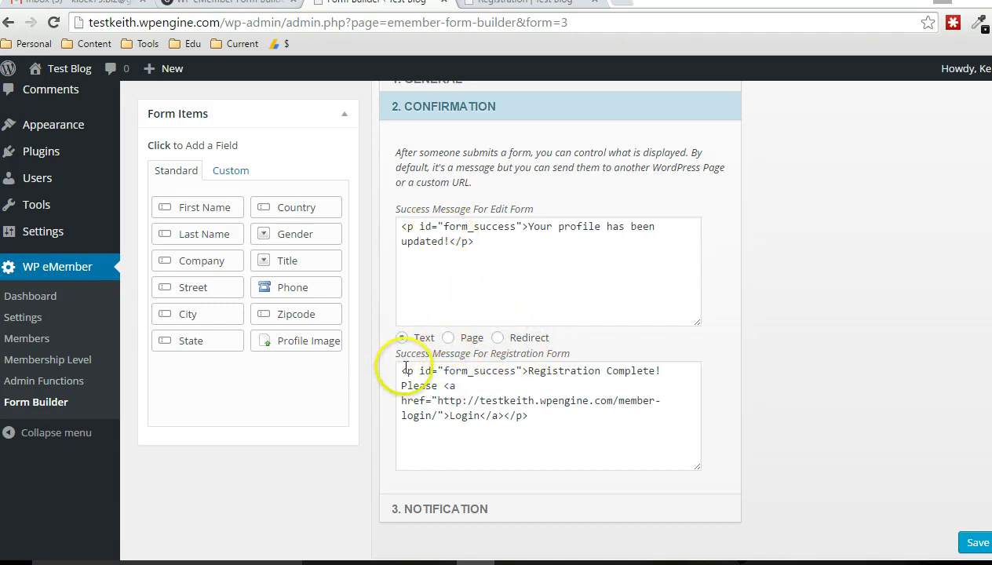
- Try the Page and Redirect success actions, then restore the Text success message
{"action": "left_click", "coordinate": [447, 337]}
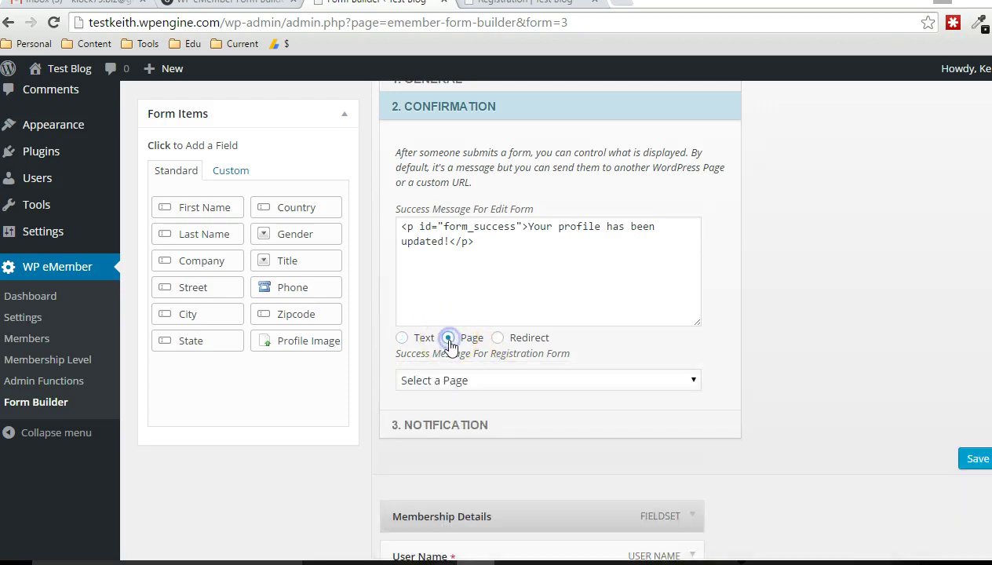
{"action": "left_click", "coordinate": [452, 381]}
{"action": "left_click", "coordinate": [447, 376]}
{"action": "left_click", "coordinate": [527, 337]}
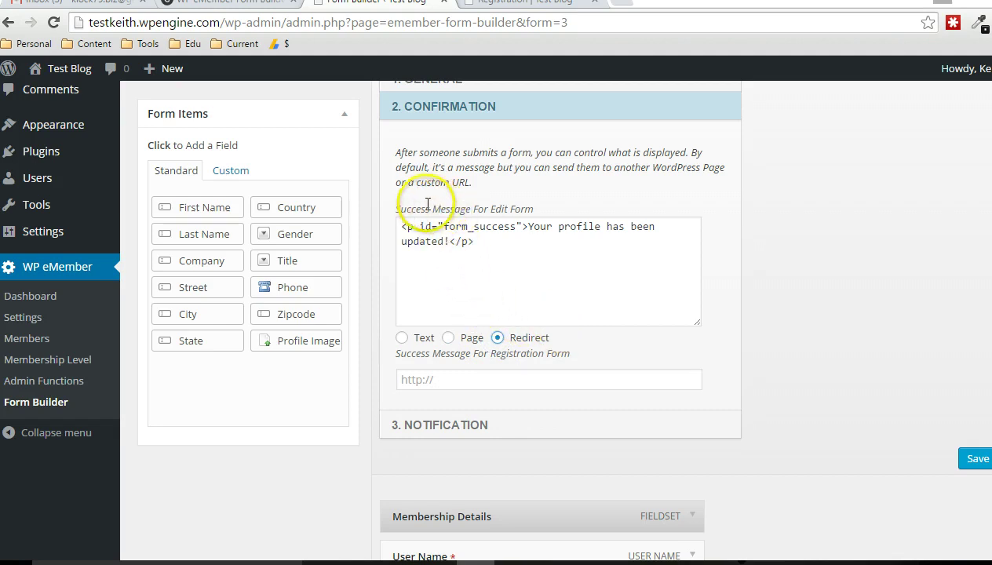
{"action": "left_click_drag", "start_coordinate": [399, 226], "coordinate": [512, 242]}
{"action": "left_click", "coordinate": [537, 252]}
{"action": "left_click", "coordinate": [402, 338]}
- Review the Notification settings and close the Form Settings panel
{"action": "left_click", "coordinate": [434, 508]}
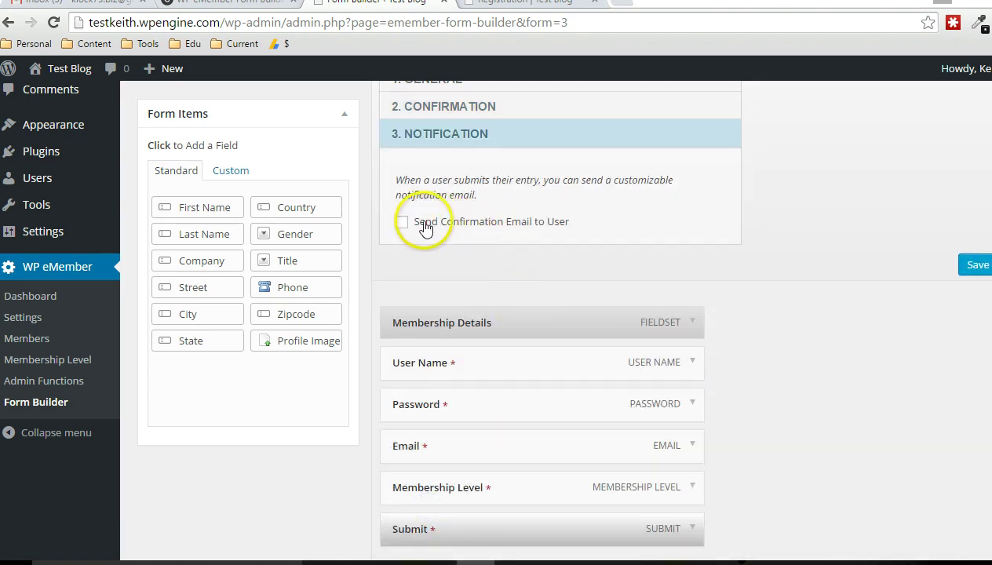
{"action": "scroll", "coordinate": [464, 240], "scroll_direction": "up", "scroll_amount": 2}
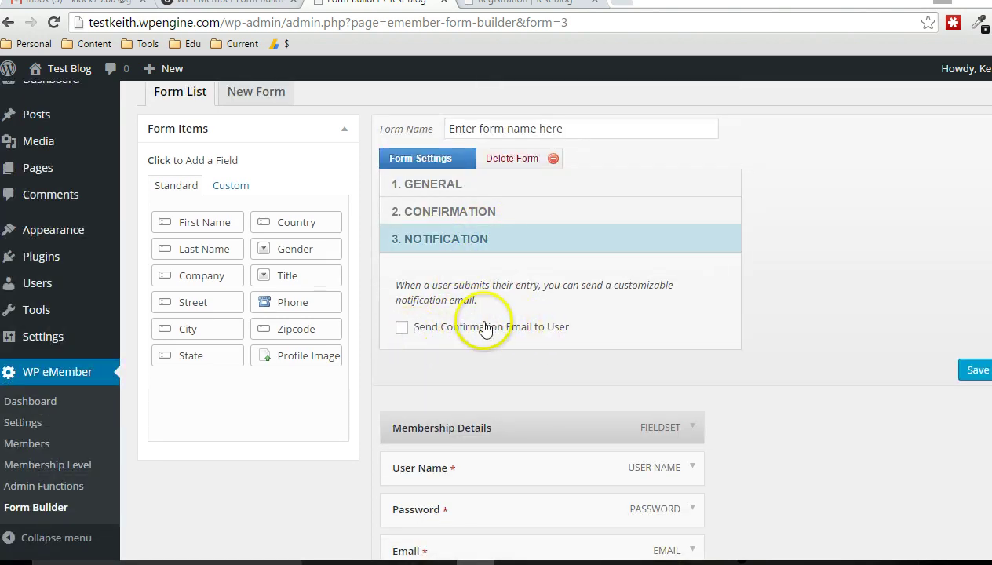
{"action": "left_click", "coordinate": [415, 165]}
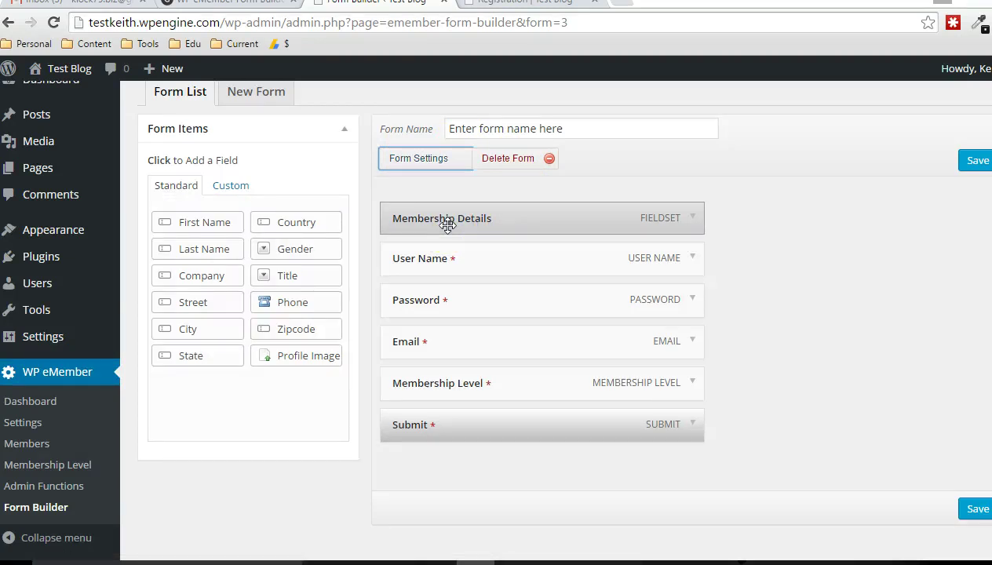
- Inspect the Membership Details fieldset's label settings, then collapse them again
{"action": "left_click", "coordinate": [653, 212]}
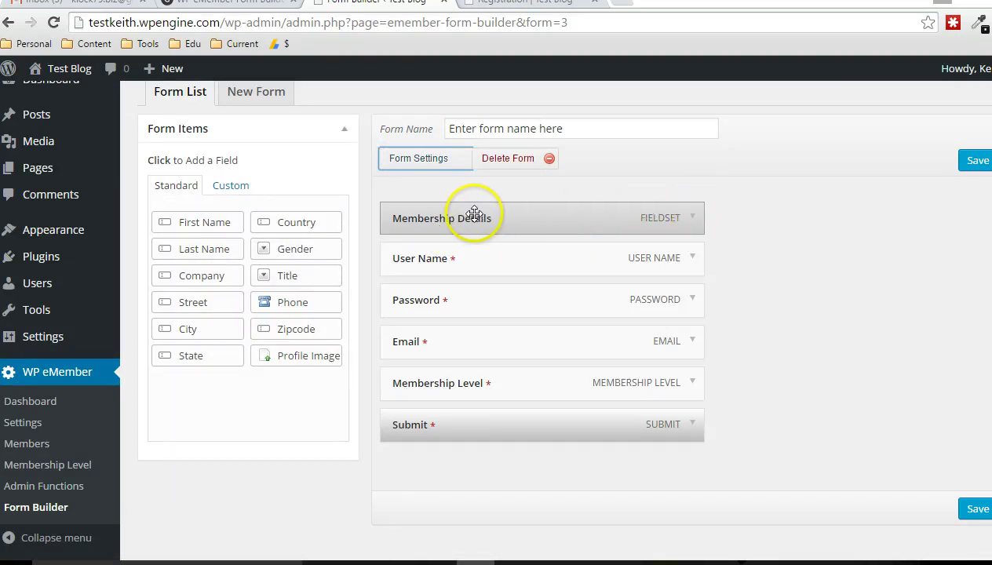
{"action": "left_click", "coordinate": [692, 218]}
{"action": "triple_click", "coordinate": [510, 313]}
{"action": "triple_click", "coordinate": [496, 347]}
{"action": "left_click", "coordinate": [694, 228]}
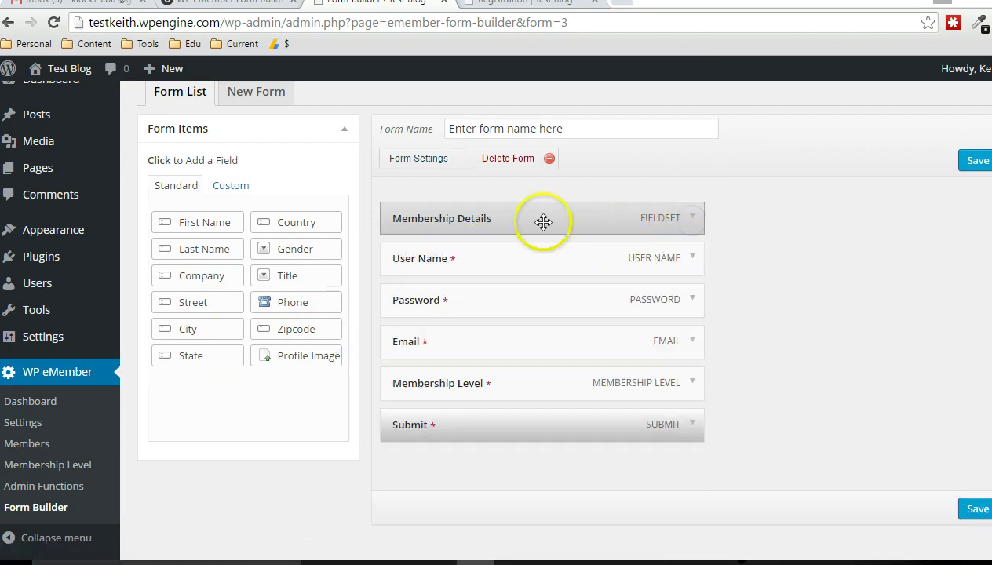
- Expand the User Name field's settings: label User Name, required, Medium size
{"action": "left_click", "coordinate": [692, 258]}
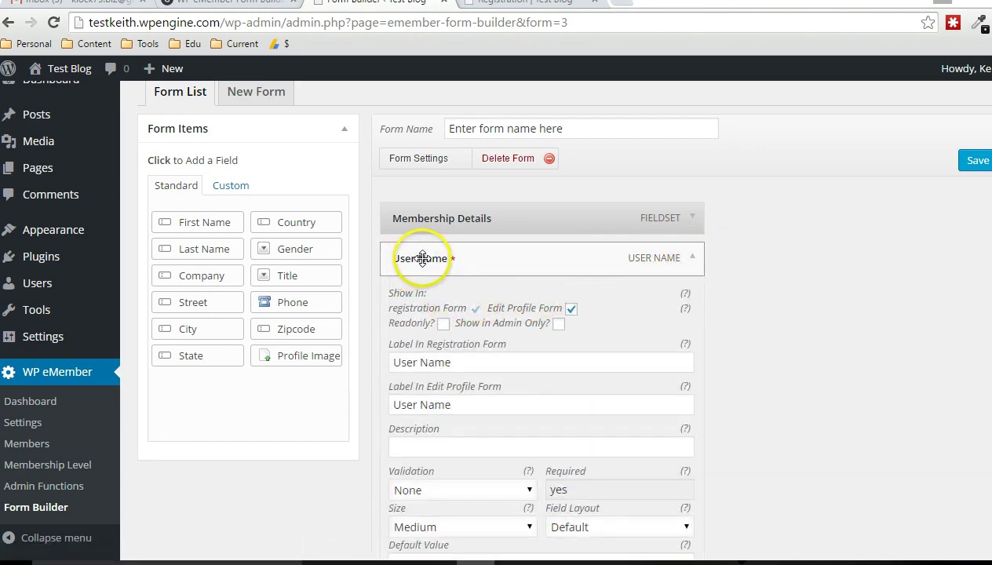
{"action": "scroll", "coordinate": [738, 251], "scroll_direction": "down", "scroll_amount": 1}
{"action": "scroll", "coordinate": [707, 247], "scroll_direction": "up", "scroll_amount": 1}
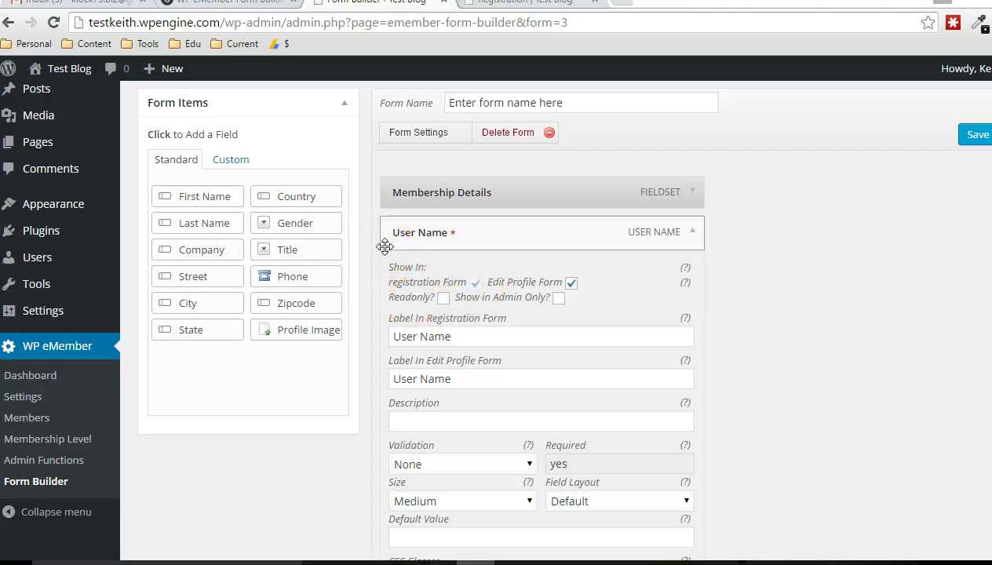
{"action": "left_click_drag", "start_coordinate": [385, 247], "coordinate": [570, 292]}
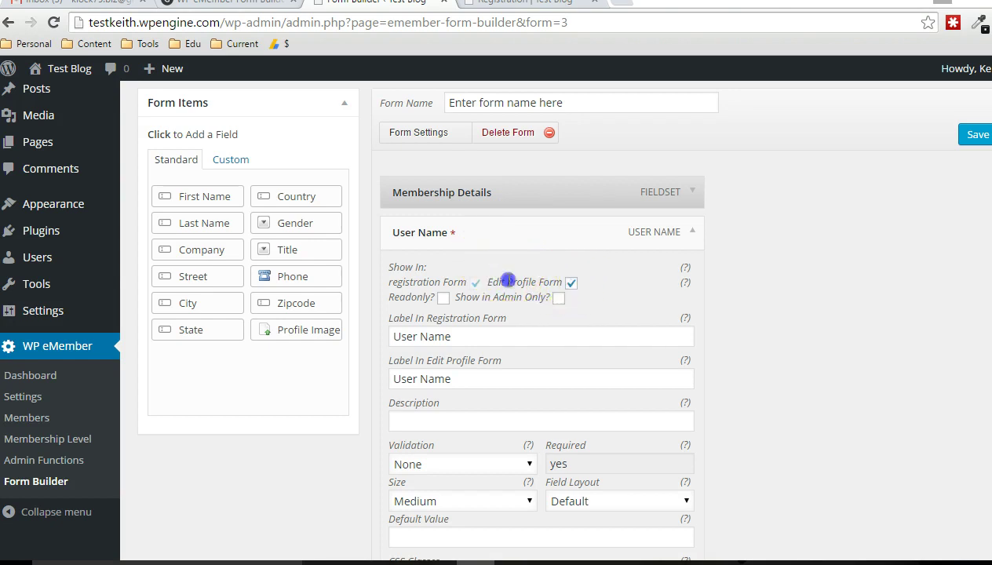
{"action": "left_click_drag", "start_coordinate": [507, 280], "coordinate": [555, 281]}
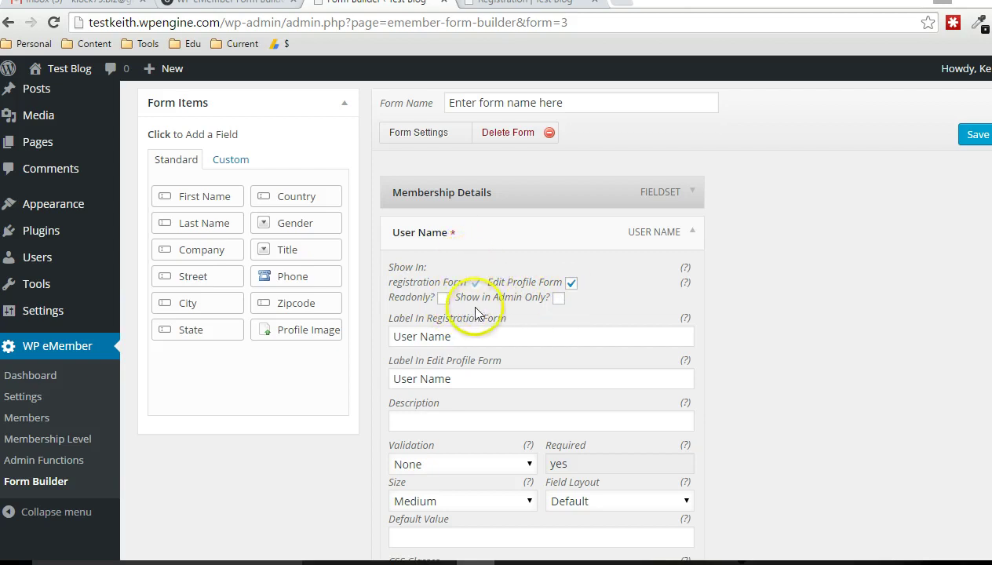
{"action": "scroll", "coordinate": [471, 307], "scroll_direction": "down", "scroll_amount": 1}
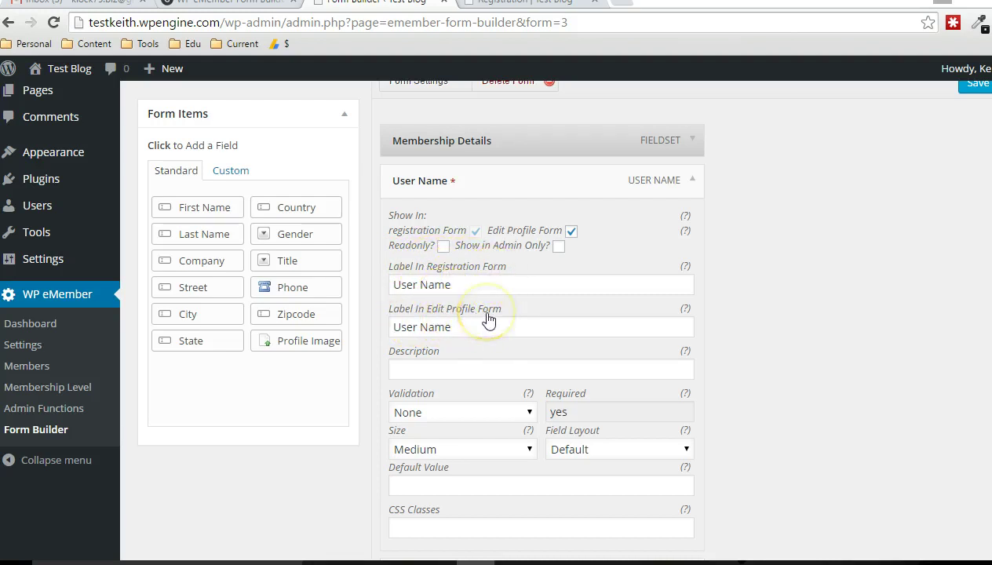
{"action": "left_click", "coordinate": [416, 367]}
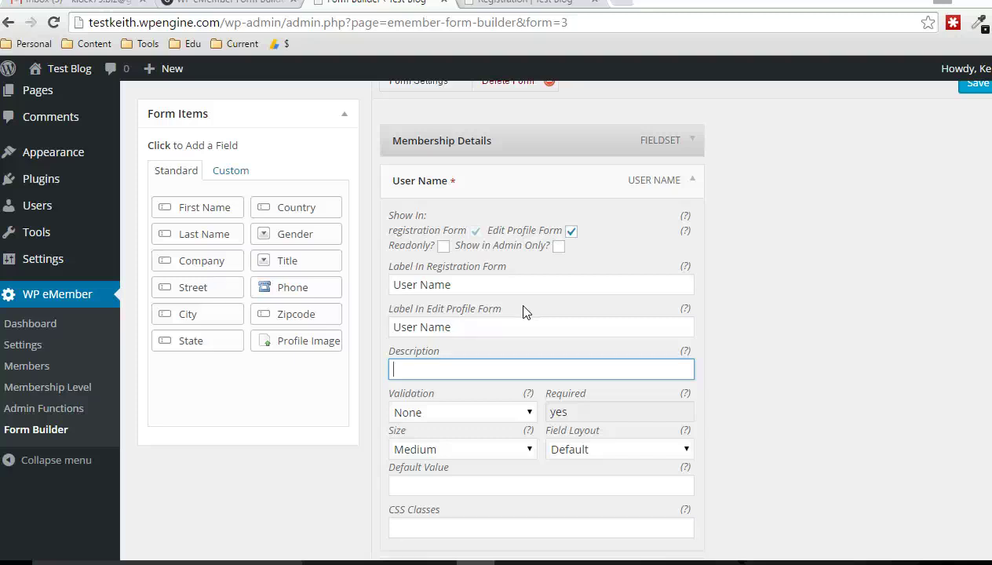
{"action": "left_click", "coordinate": [422, 366]}
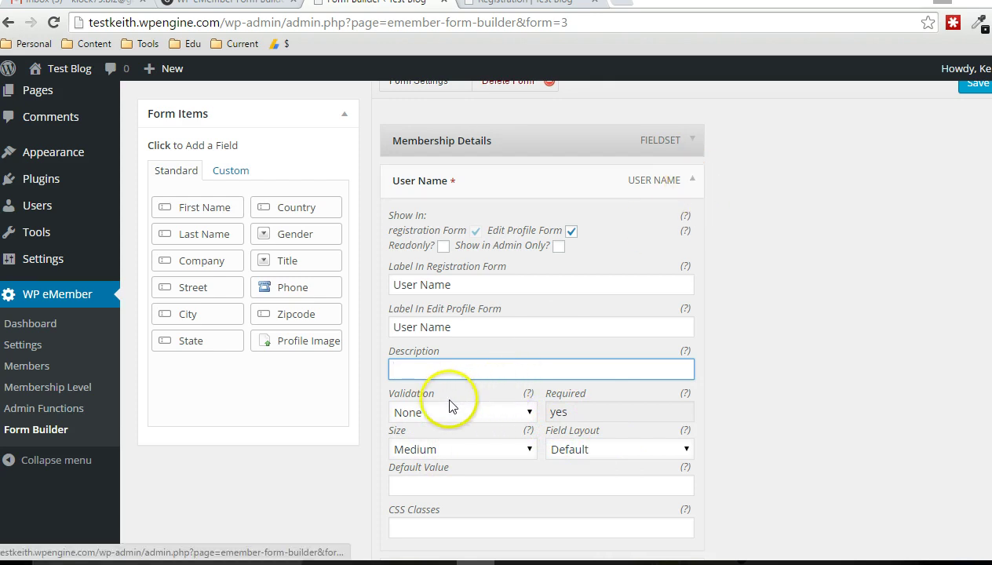
- Collapse User Name, give the Email field Email validation, then collapse the Email row
{"action": "left_click", "coordinate": [692, 182]}
{"action": "left_click", "coordinate": [694, 308]}
{"action": "scroll", "coordinate": [780, 270], "scroll_direction": "down", "scroll_amount": 2}
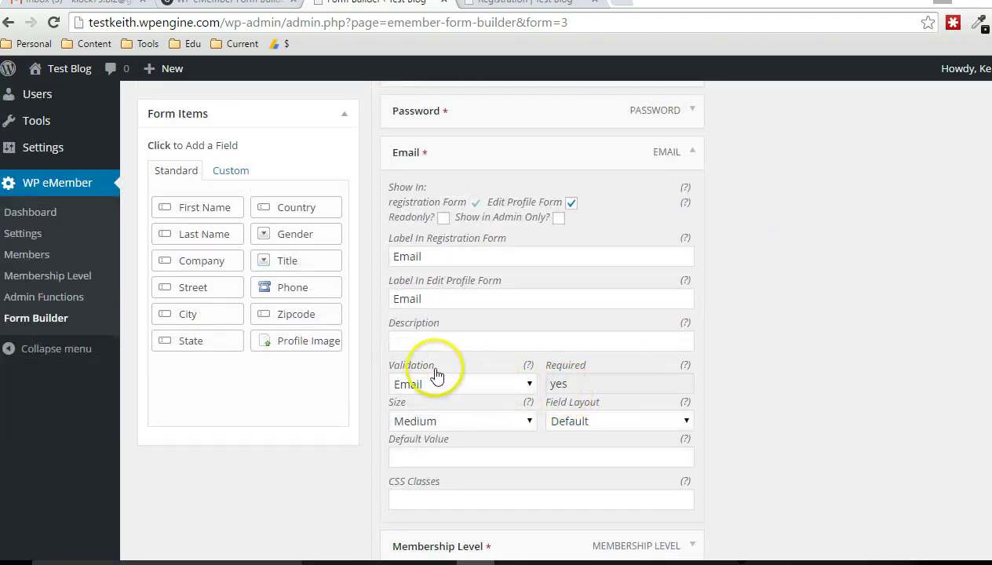
{"action": "left_click", "coordinate": [528, 385]}
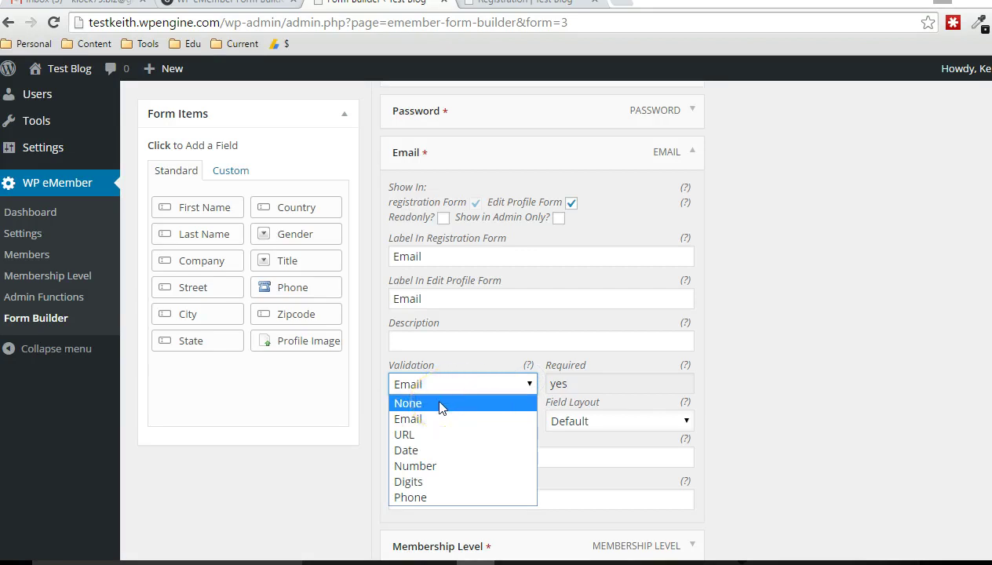
{"action": "left_click", "coordinate": [423, 422]}
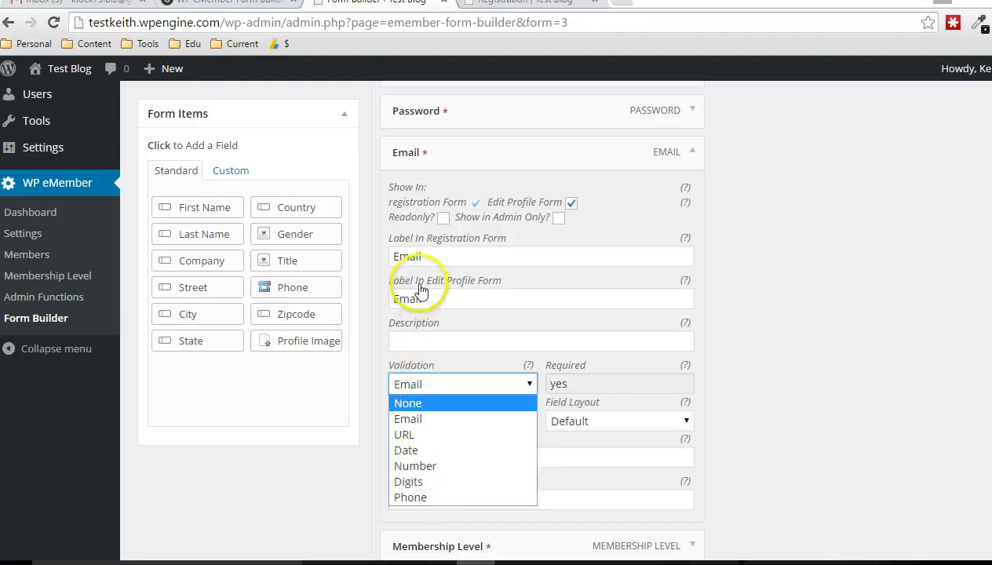
{"action": "left_click", "coordinate": [409, 424]}
{"action": "left_click", "coordinate": [414, 386]}
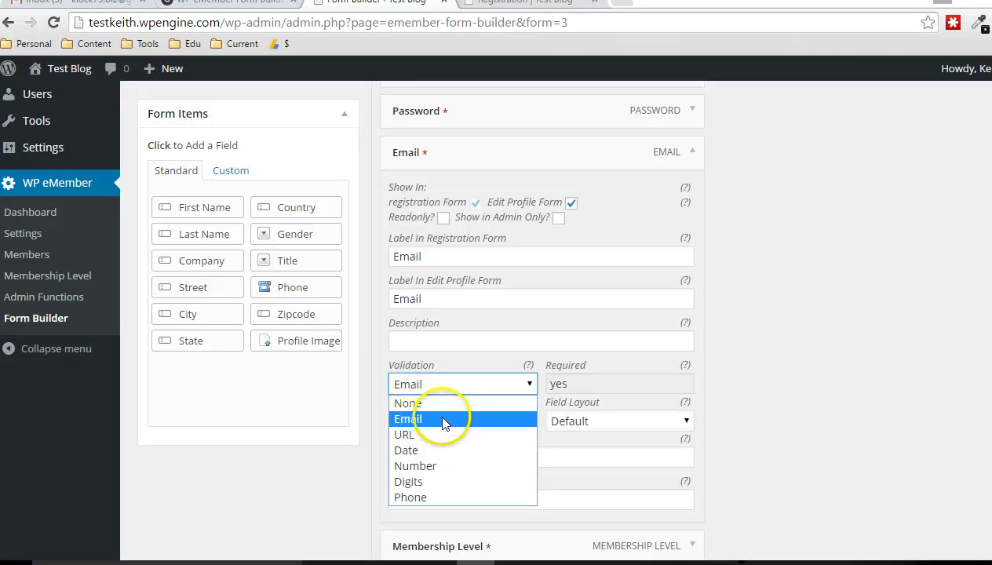
{"action": "left_click", "coordinate": [444, 419]}
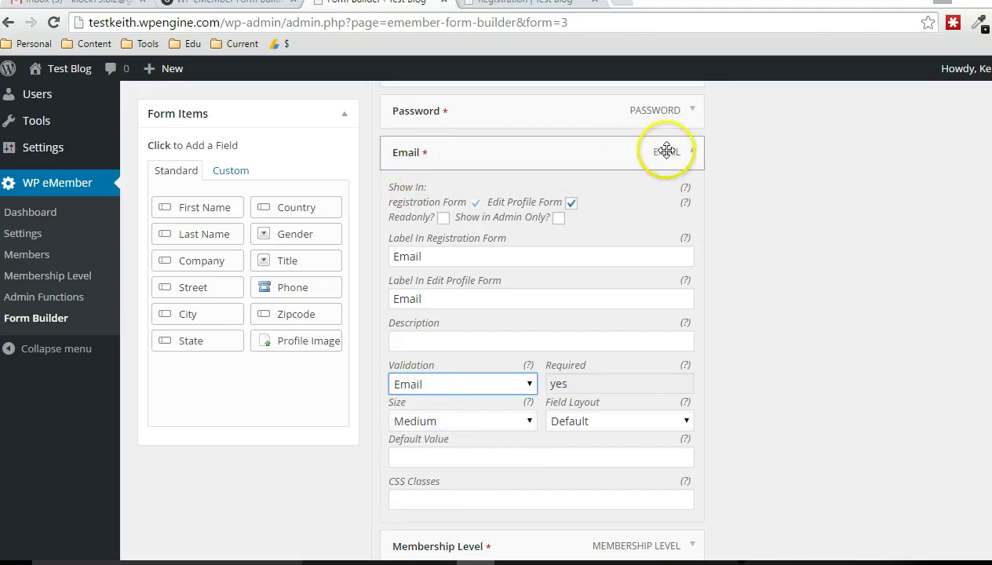
{"action": "left_click", "coordinate": [695, 151]}
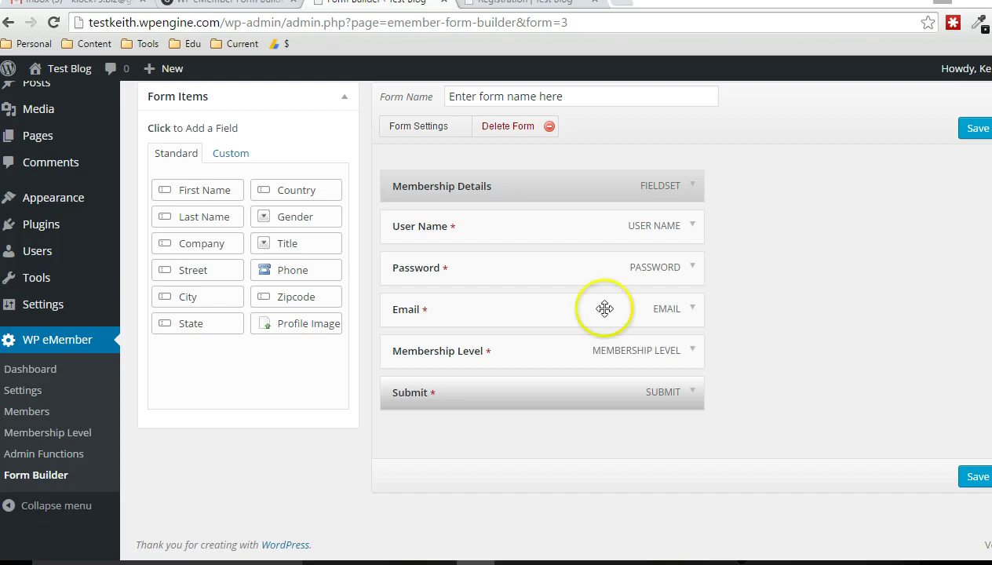
- Reorder the fields to Membership Level, User Name, Email, Password under the fieldset
{"action": "left_click_drag", "start_coordinate": [516, 350], "coordinate": [523, 213]}
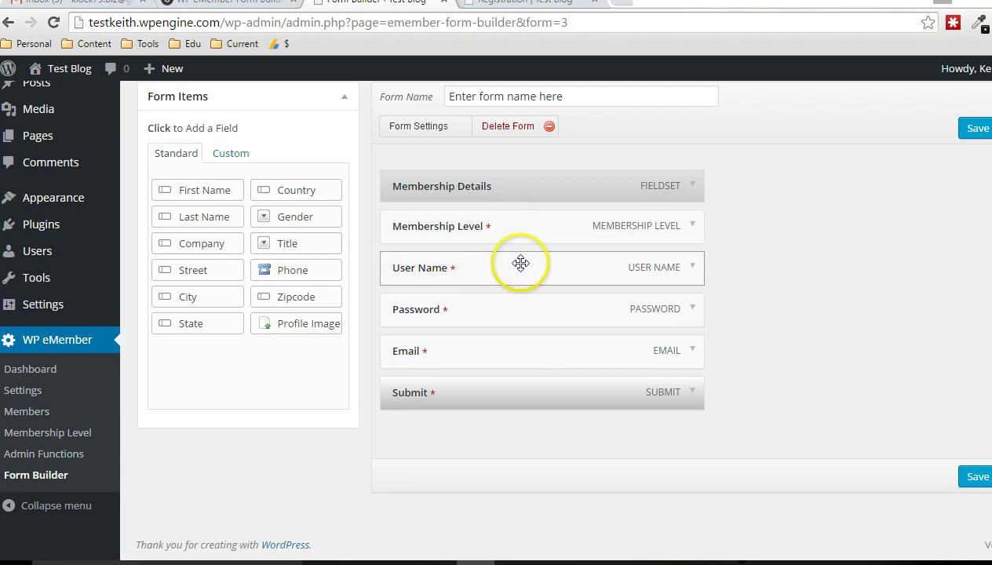
{"action": "mouse_move", "coordinate": [521, 266]}
{"action": "left_mouse_down"}
{"action": "mouse_move", "coordinate": [598, 258]}
{"action": "mouse_move", "coordinate": [516, 284]}
{"action": "left_mouse_up"}
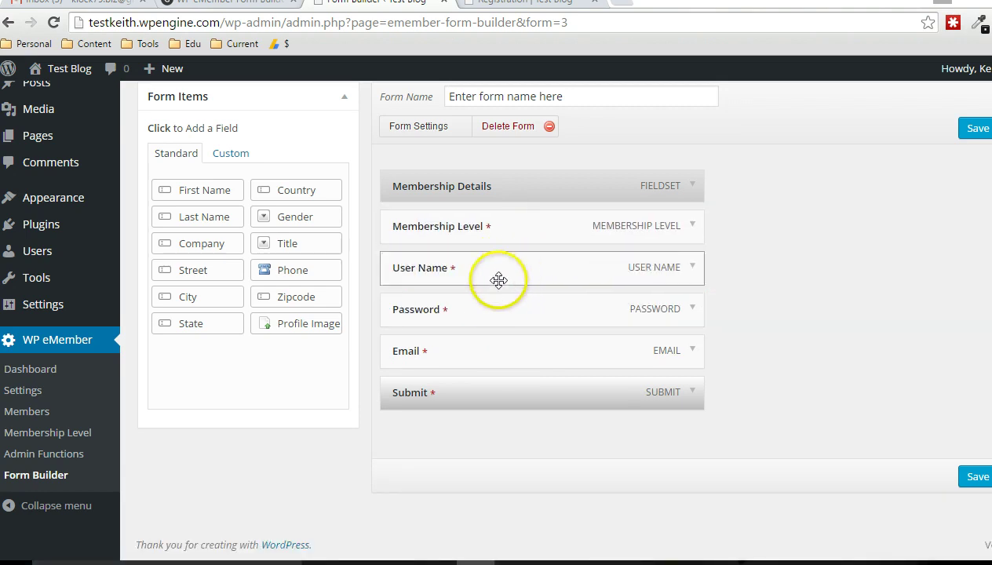
{"action": "left_click_drag", "start_coordinate": [503, 335], "coordinate": [481, 307]}
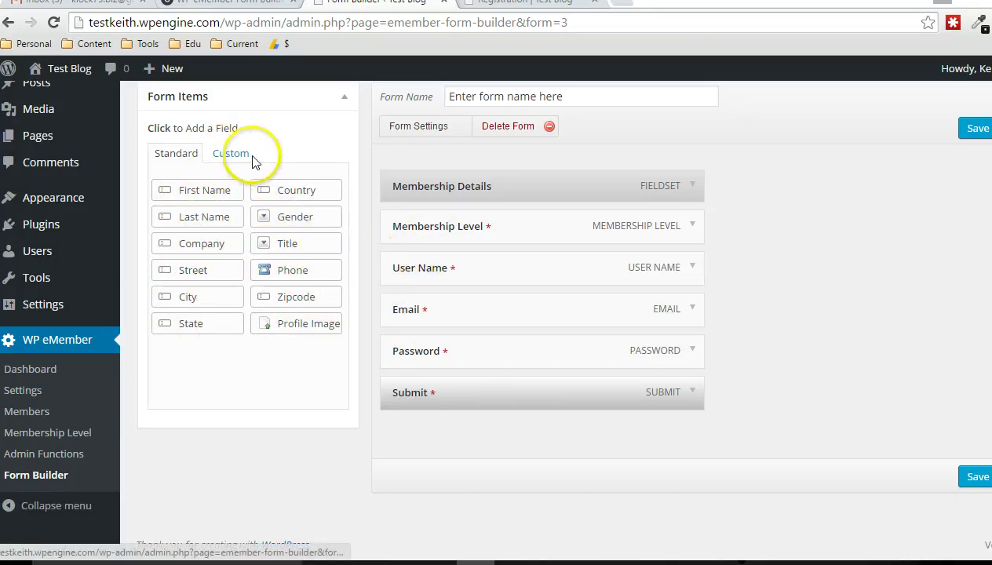
- Show the Custom field types in the Form Items box
{"action": "scroll", "coordinate": [236, 161], "scroll_direction": "up", "scroll_amount": 1}
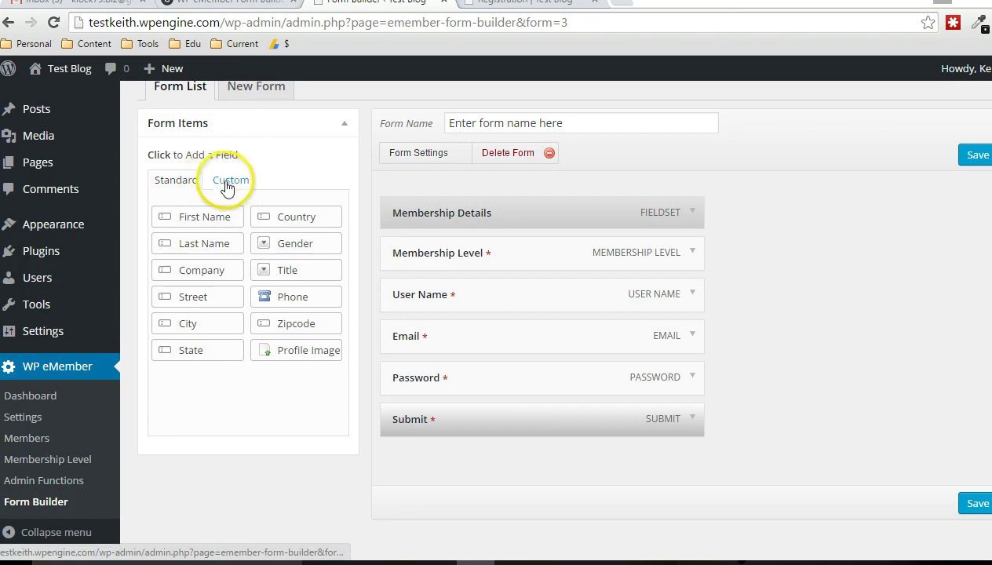
{"action": "left_click", "coordinate": [229, 188]}
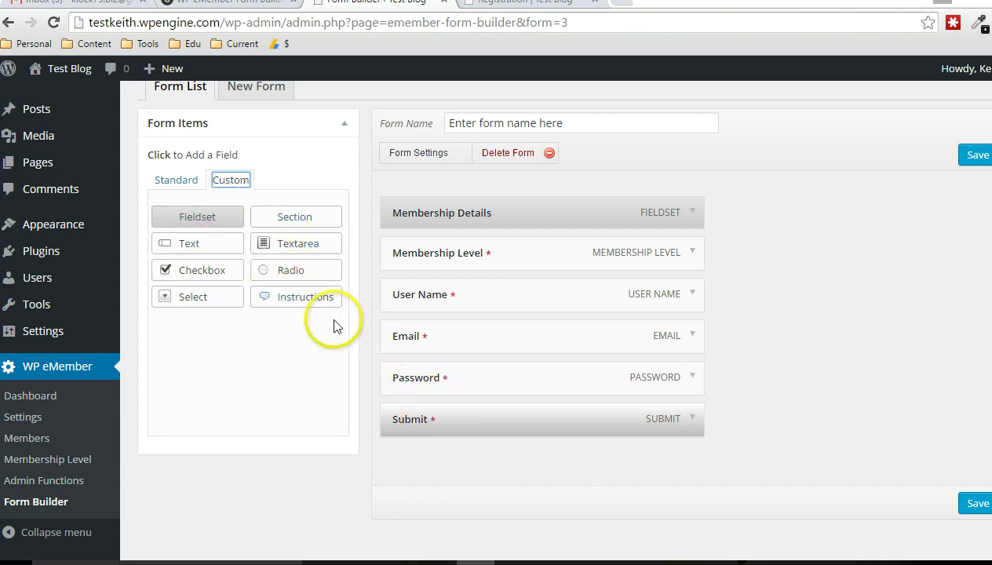
- Add a Checkbox field above Password and enable it on the registration form
{"action": "left_click", "coordinate": [195, 271]}
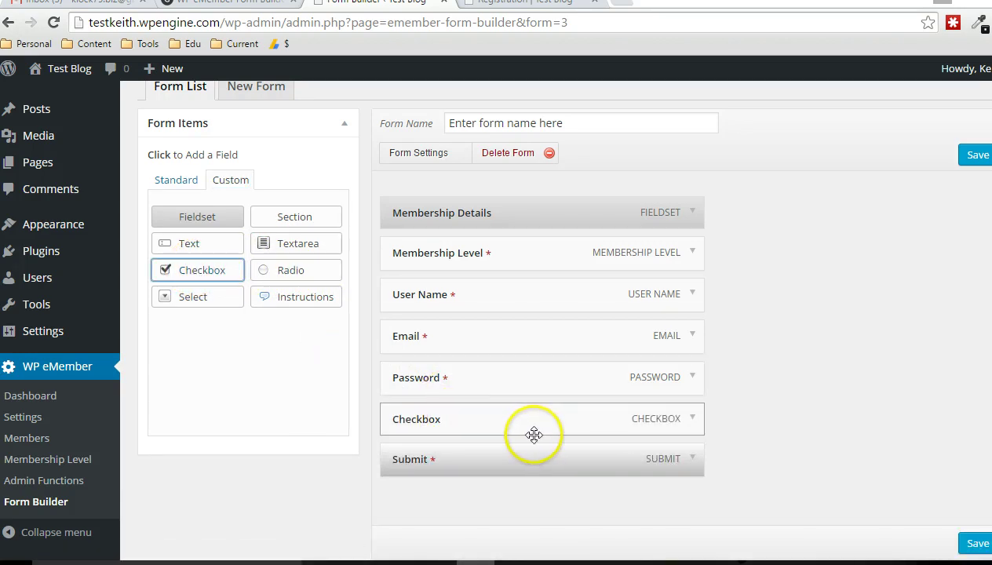
{"action": "left_click_drag", "start_coordinate": [531, 424], "coordinate": [534, 381]}
{"action": "left_click", "coordinate": [693, 377]}
{"action": "scroll", "coordinate": [785, 353], "scroll_direction": "down", "scroll_amount": 1}
{"action": "scroll", "coordinate": [792, 351], "scroll_direction": "down", "scroll_amount": 2}
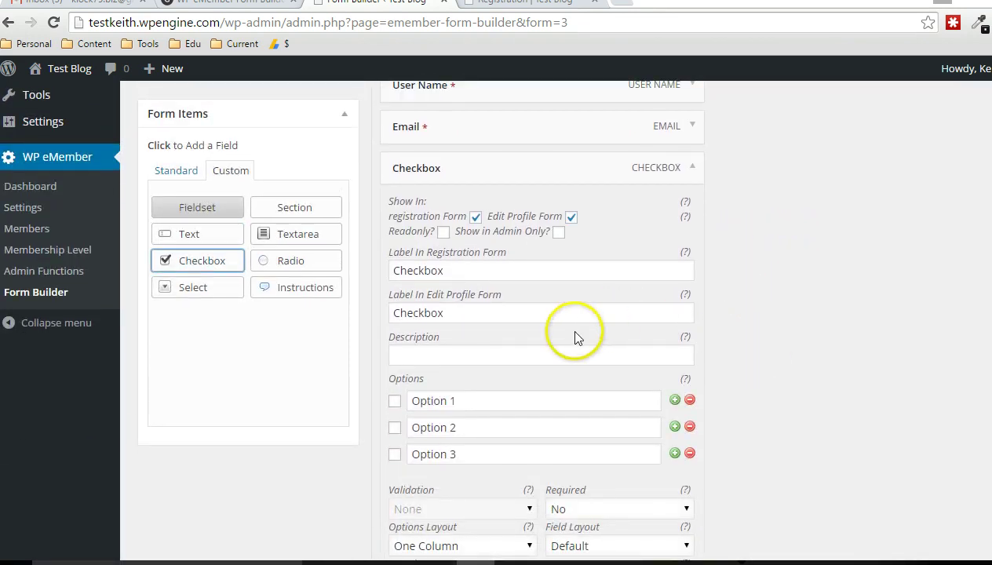
{"action": "left_click", "coordinate": [476, 217]}
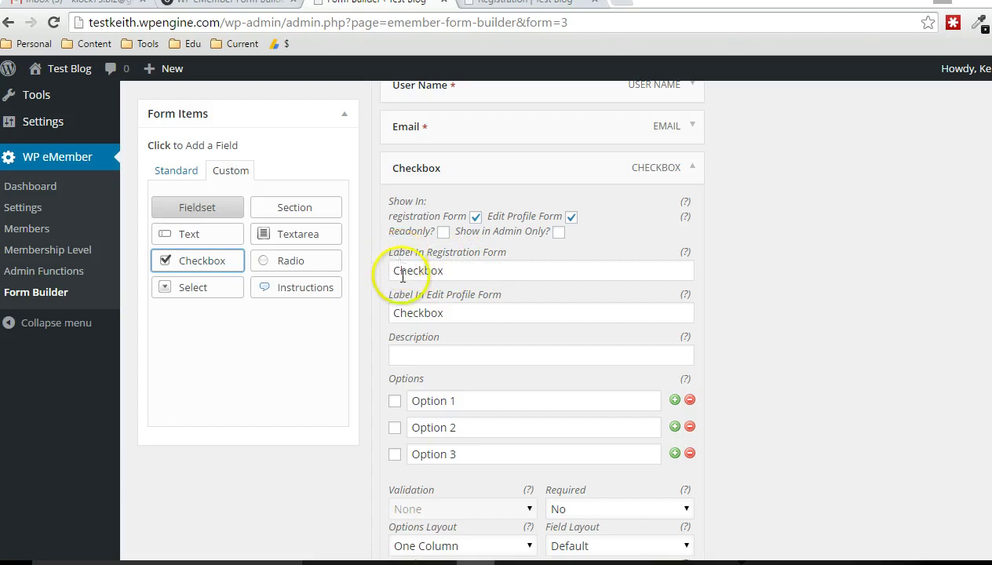
{"action": "left_click", "coordinate": [441, 353]}
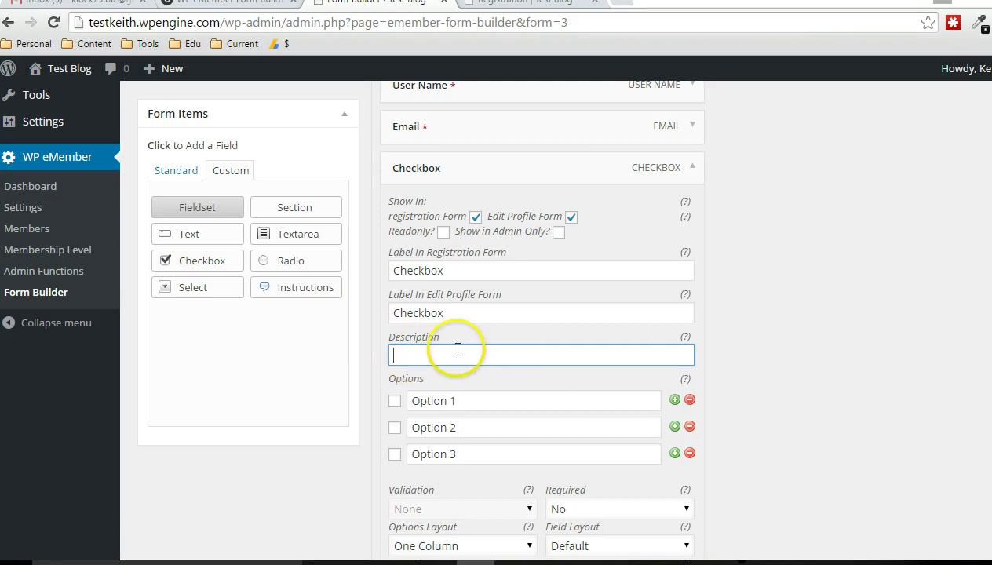
{"action": "scroll", "coordinate": [365, 385], "scroll_direction": "down", "scroll_amount": 1}
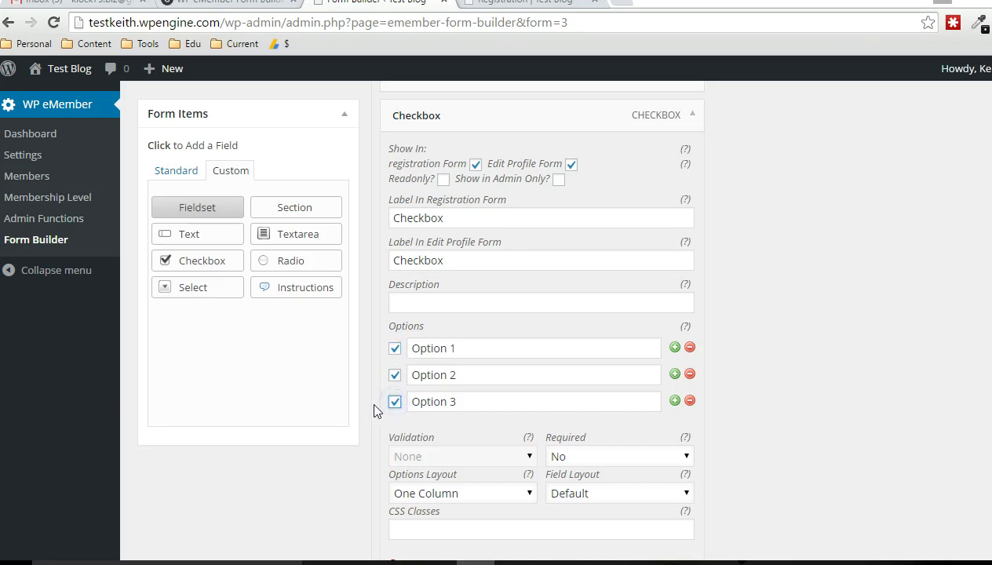
- Add Option 4 and Option 5 to the Checkbox field, then collapse its settings
{"action": "left_click", "coordinate": [675, 401]}
{"action": "scroll", "coordinate": [539, 342], "scroll_direction": "down", "scroll_amount": 1}
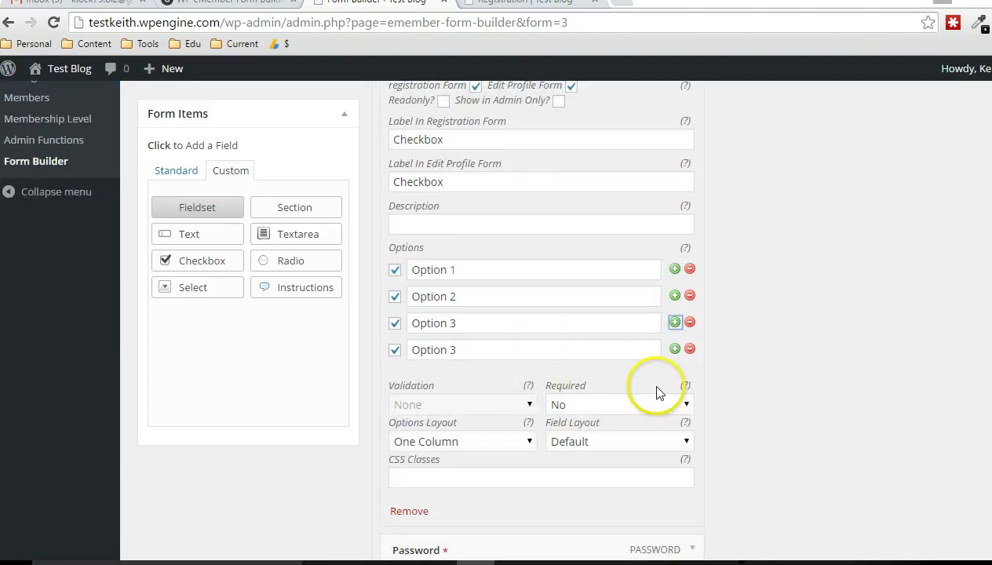
{"action": "left_click", "coordinate": [675, 350]}
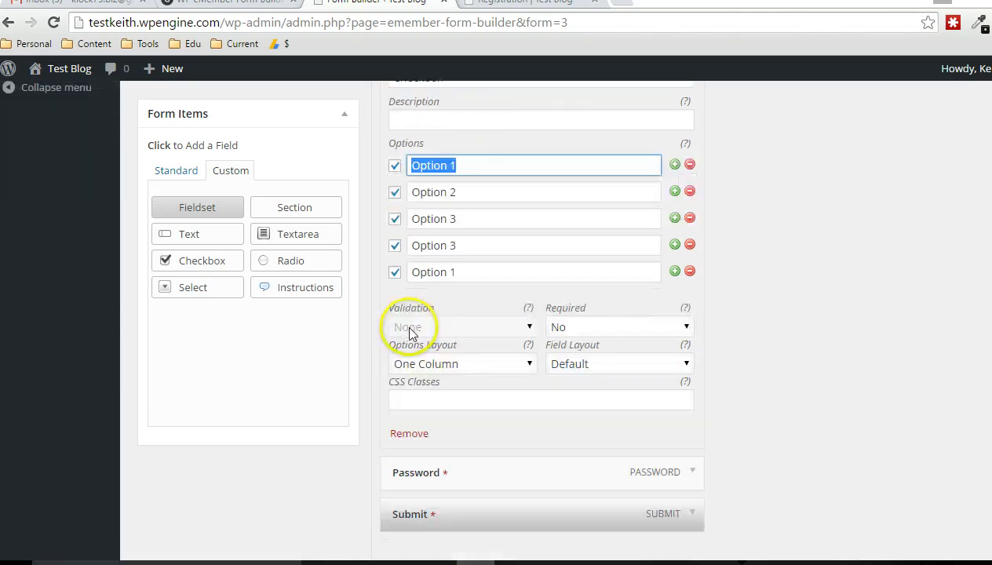
{"action": "scroll", "coordinate": [471, 277], "scroll_direction": "up", "scroll_amount": 1}
{"action": "scroll", "coordinate": [480, 259], "scroll_direction": "up", "scroll_amount": 1}
{"action": "scroll", "coordinate": [480, 259], "scroll_direction": "down", "scroll_amount": 2}
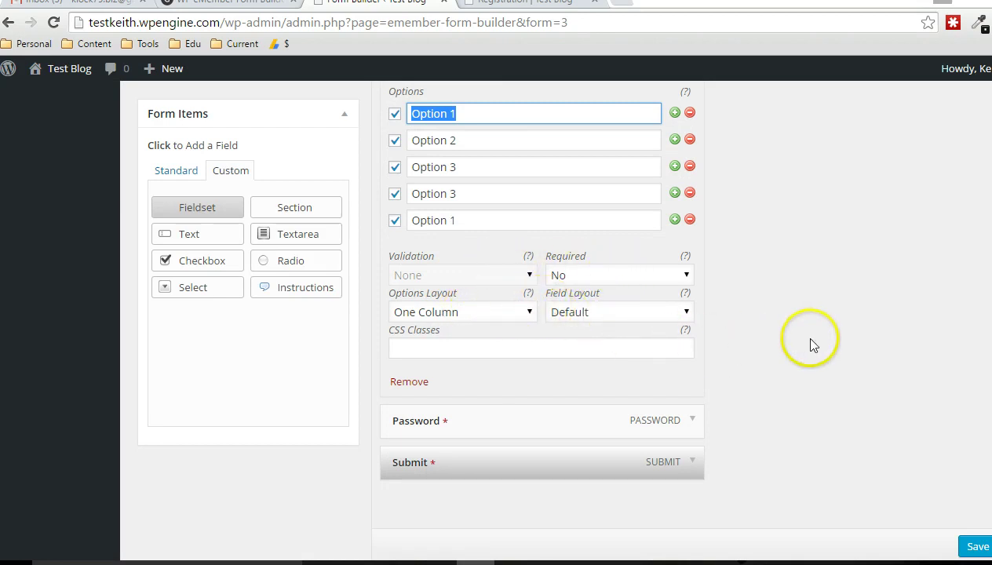
{"action": "scroll", "coordinate": [813, 345], "scroll_direction": "up", "scroll_amount": 4}
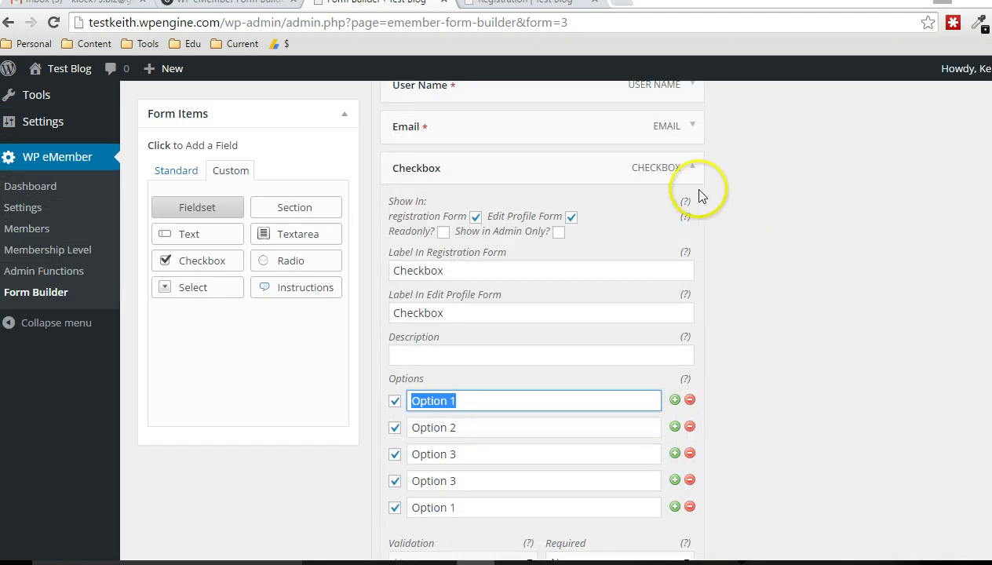
{"action": "left_click", "coordinate": [693, 170]}
{"action": "scroll", "coordinate": [717, 213], "scroll_direction": "up", "scroll_amount": 1}
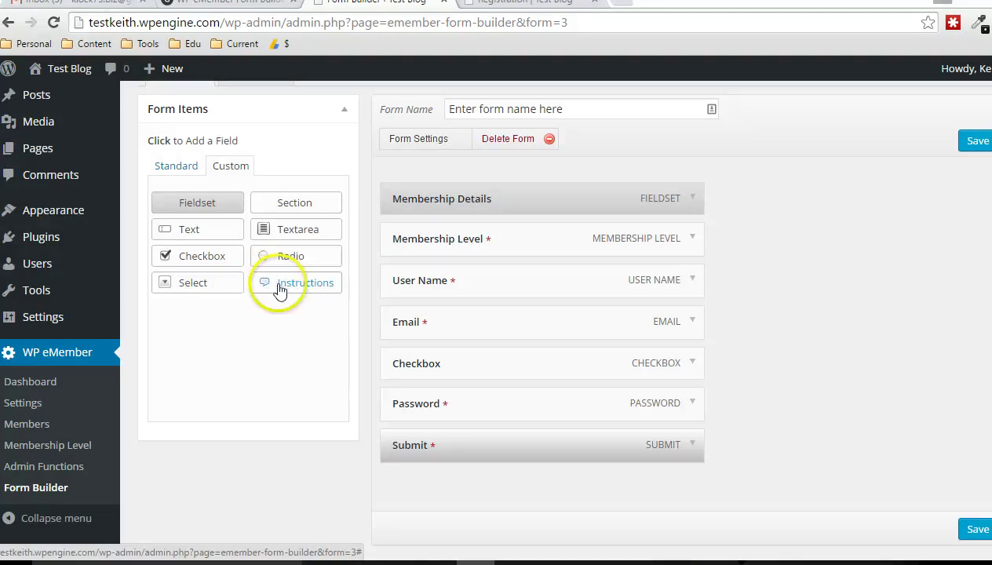
{"action": "left_click", "coordinate": [280, 288]}
{"action": "scroll", "coordinate": [655, 355], "scroll_direction": "down", "scroll_amount": 1}
{"action": "left_click", "coordinate": [692, 366]}
{"action": "scroll", "coordinate": [680, 354], "scroll_direction": "down", "scroll_amount": 2}
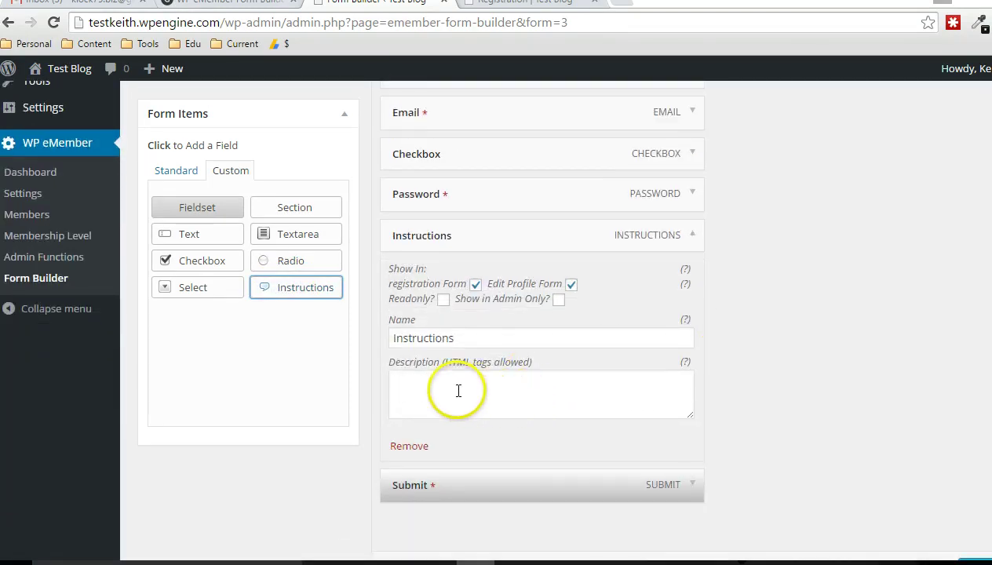
{"action": "left_click", "coordinate": [459, 390]}
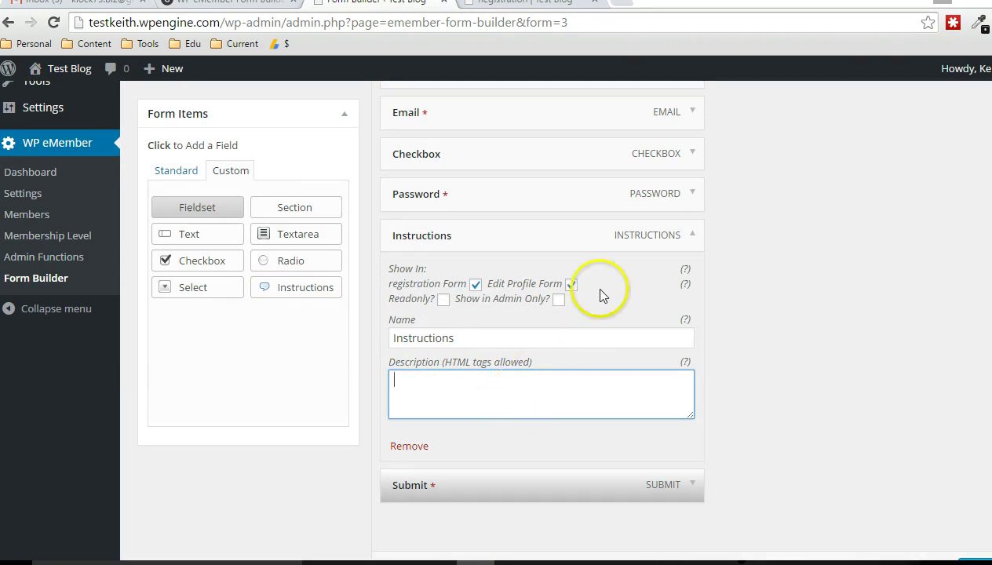
{"action": "left_click", "coordinate": [402, 453]}
{"action": "left_click", "coordinate": [558, 133]}
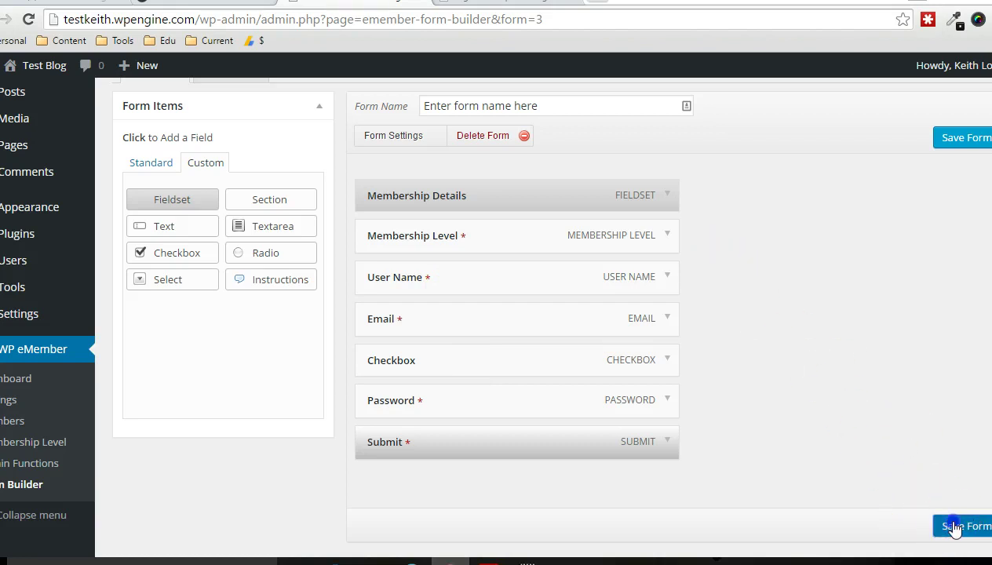
- Save the form and briefly check the live Registration page
{"action": "left_click", "coordinate": [953, 524]}
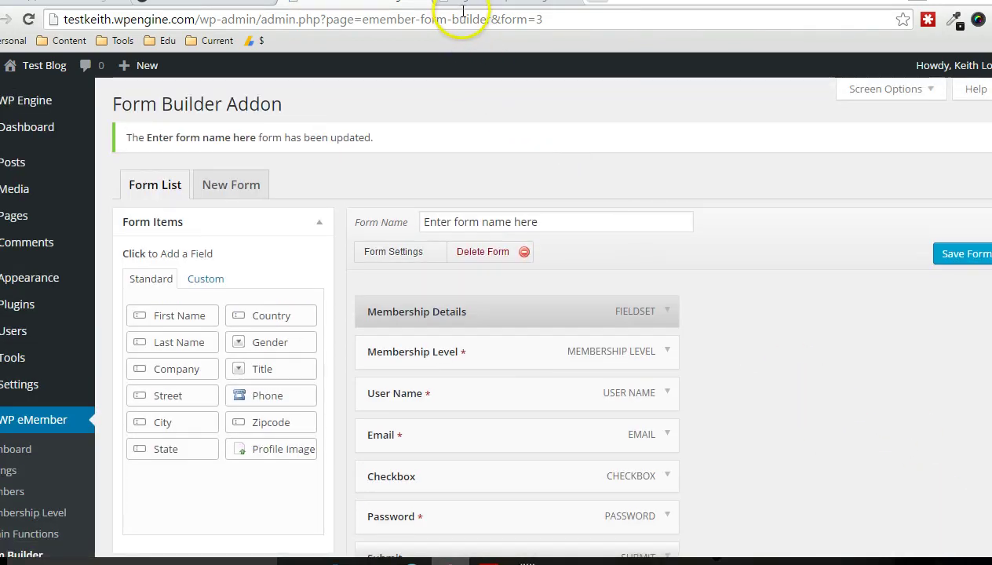
{"action": "left_click", "coordinate": [468, 6]}
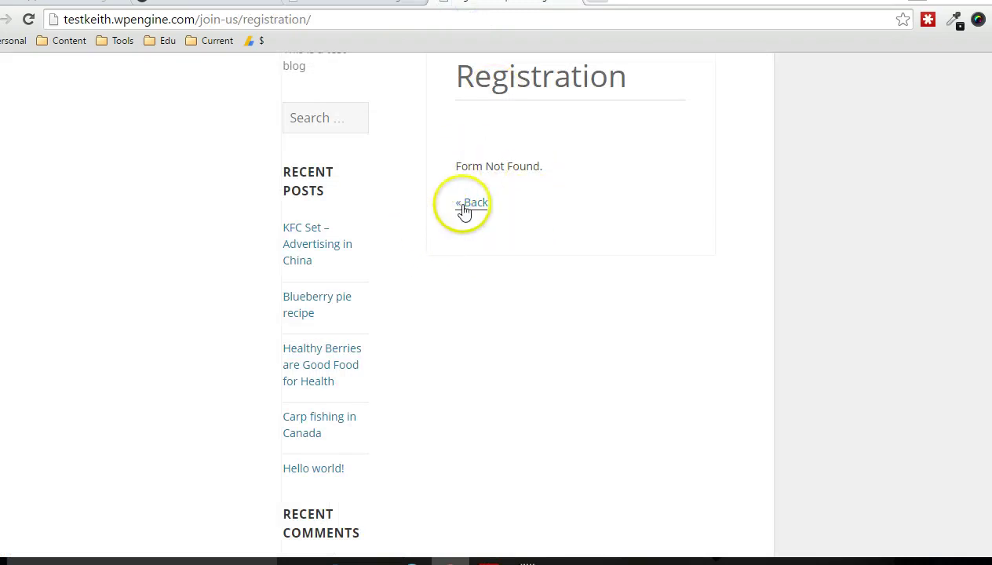
{"action": "left_click", "coordinate": [353, 8]}
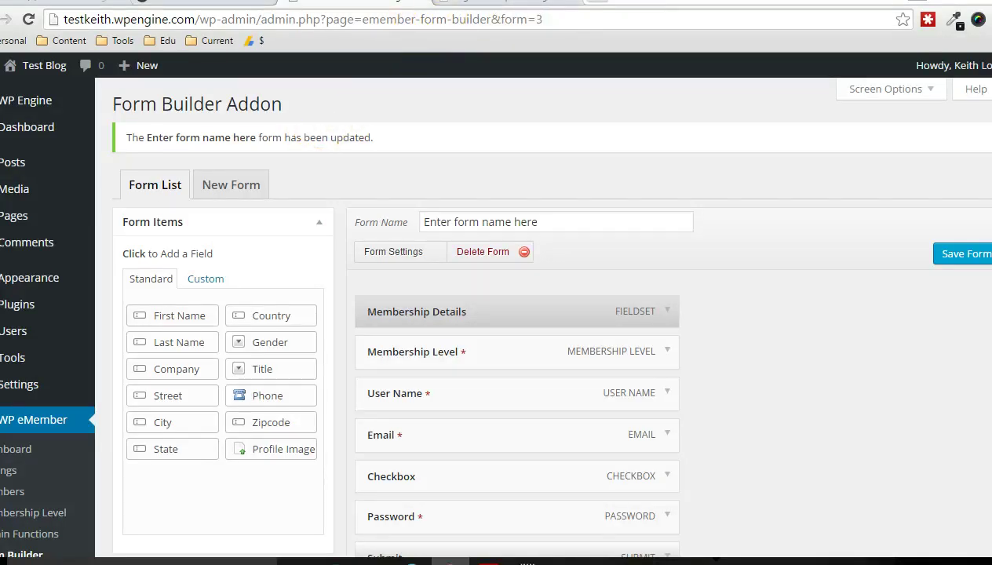
- Reload the Registration page to confirm the Membership Details form with its checkbox options appears
{"action": "left_click", "coordinate": [451, 8]}
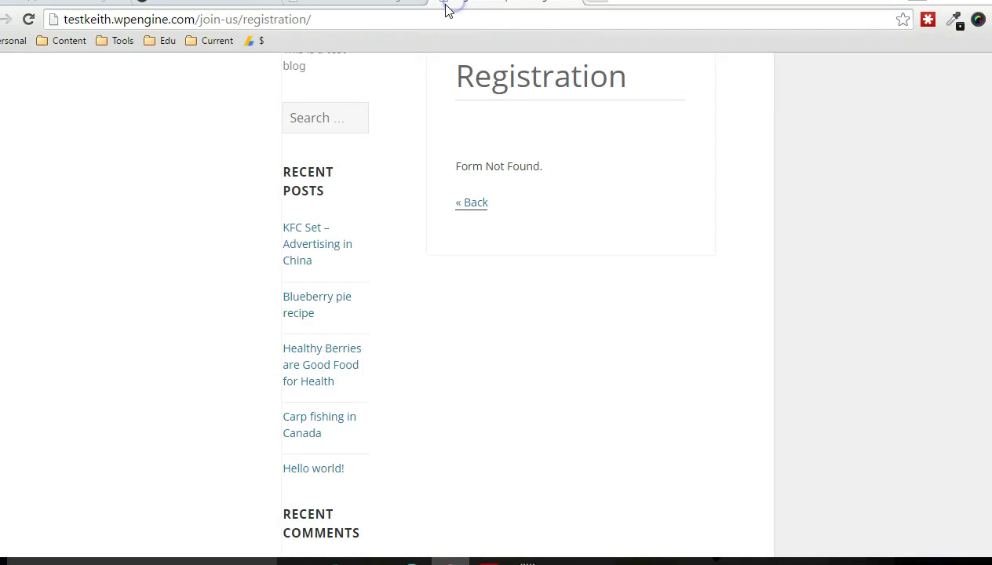
{"action": "left_click", "coordinate": [30, 20]}
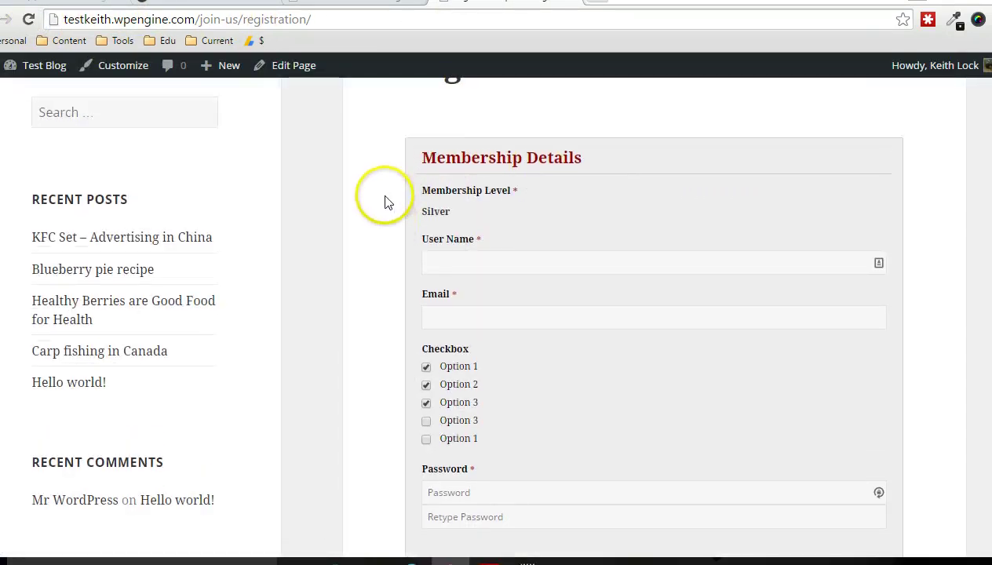
{"action": "scroll", "coordinate": [388, 202], "scroll_direction": "up", "scroll_amount": 2}
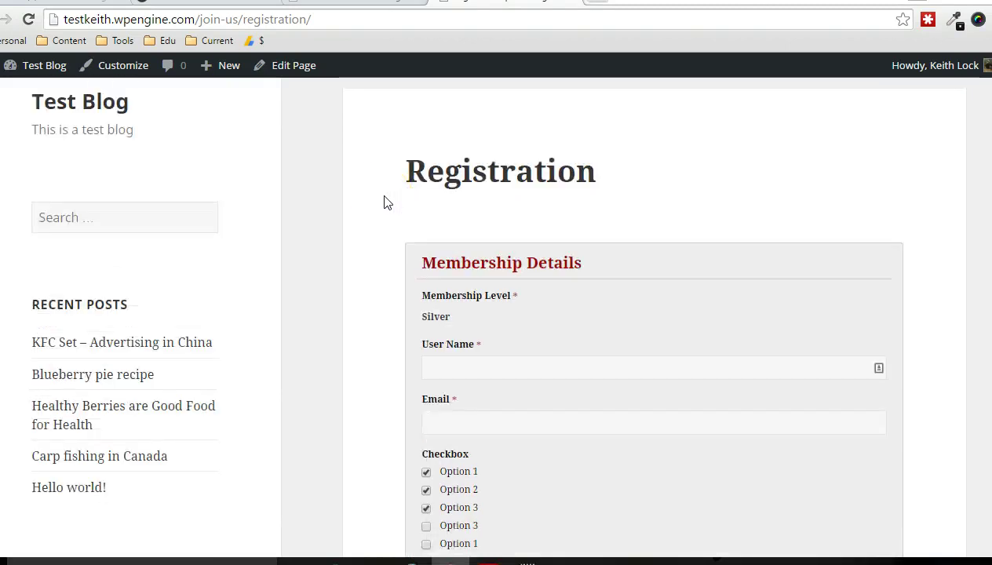
{"action": "scroll", "coordinate": [385, 203], "scroll_direction": "down", "scroll_amount": 1}
{"action": "left_click_drag", "start_coordinate": [421, 210], "coordinate": [580, 210]}
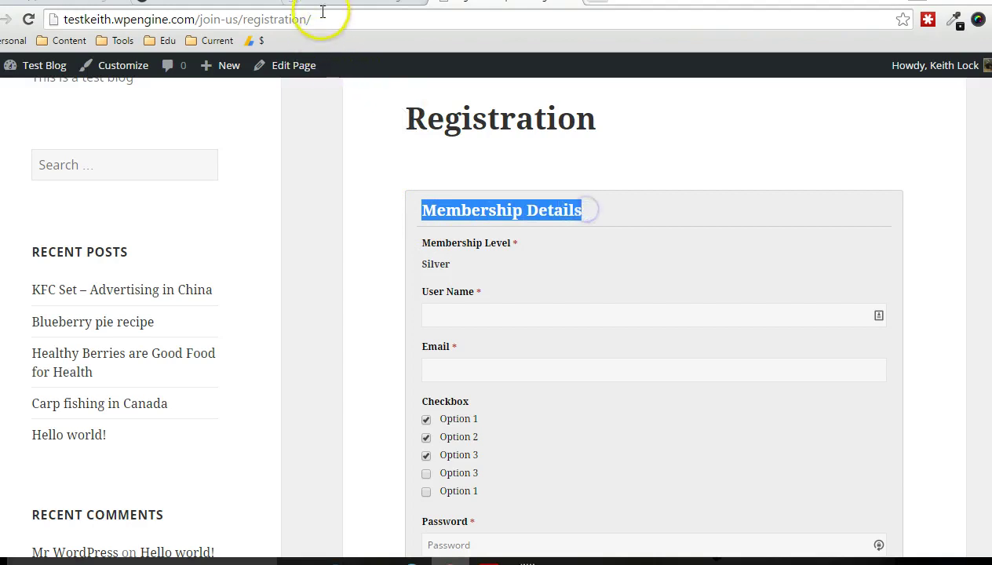
{"action": "left_click", "coordinate": [492, 207]}
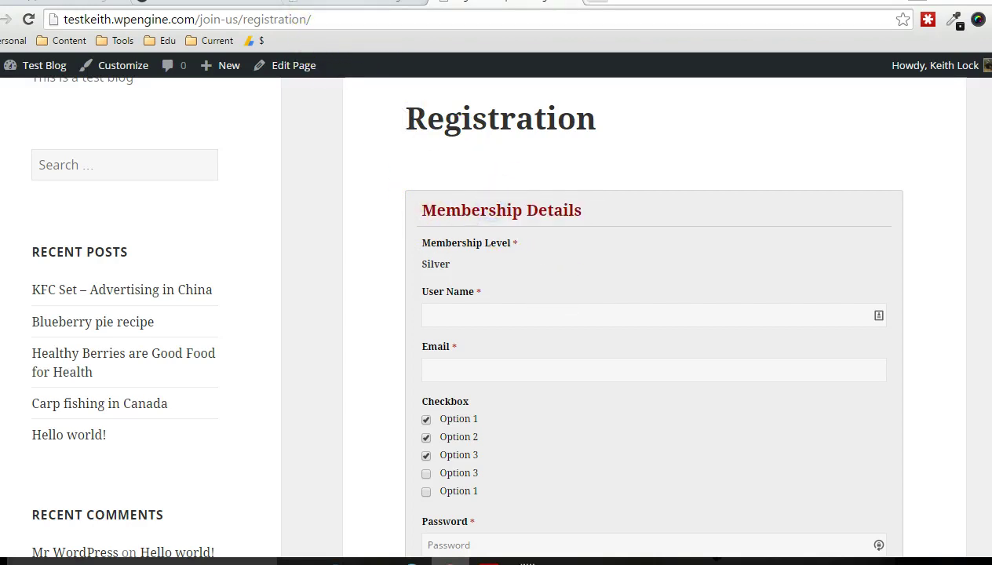
{"action": "left_click", "coordinate": [343, 8]}
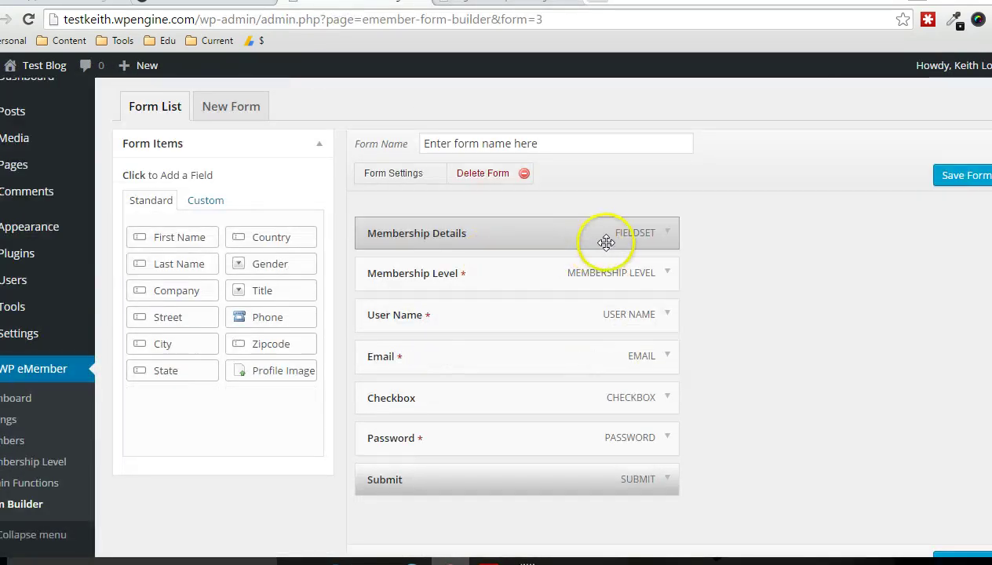
- Expand the Membership Details fieldset settings and compare them with the live page heading
{"action": "left_click", "coordinate": [666, 238]}
{"action": "scroll", "coordinate": [723, 233], "scroll_direction": "down", "scroll_amount": 1}
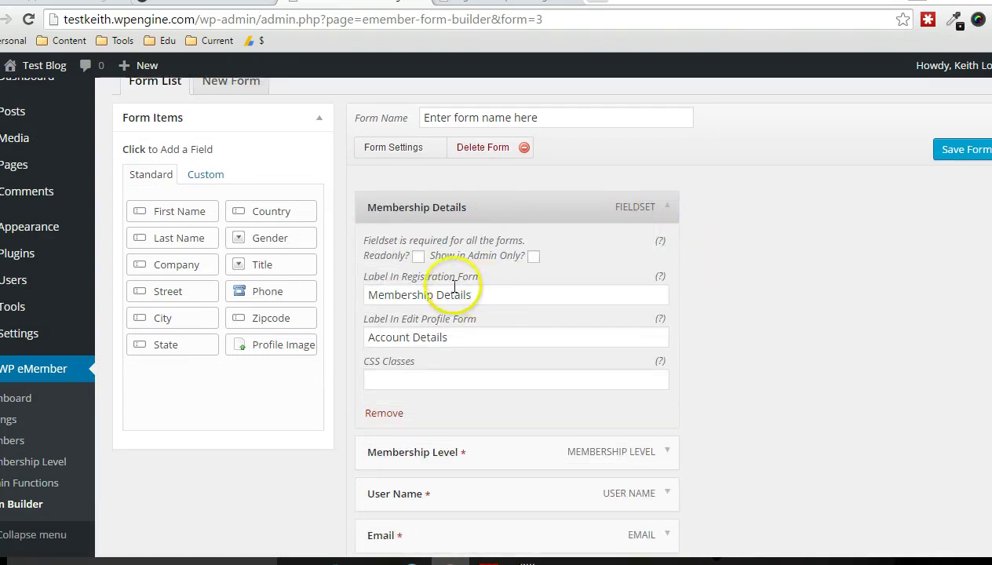
{"action": "left_click", "coordinate": [469, 8]}
{"action": "left_click_drag", "start_coordinate": [422, 205], "coordinate": [582, 196]}
{"action": "left_click", "coordinate": [310, 9]}
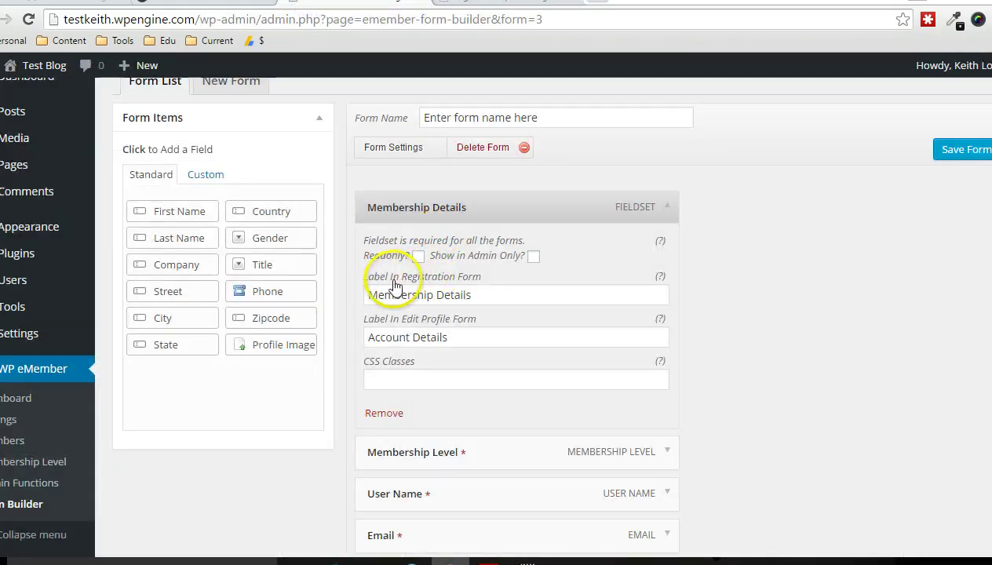
- Prefix the registration form label with 'Your' to read 'Your Membership Details' and save
{"action": "left_click", "coordinate": [474, 294]}
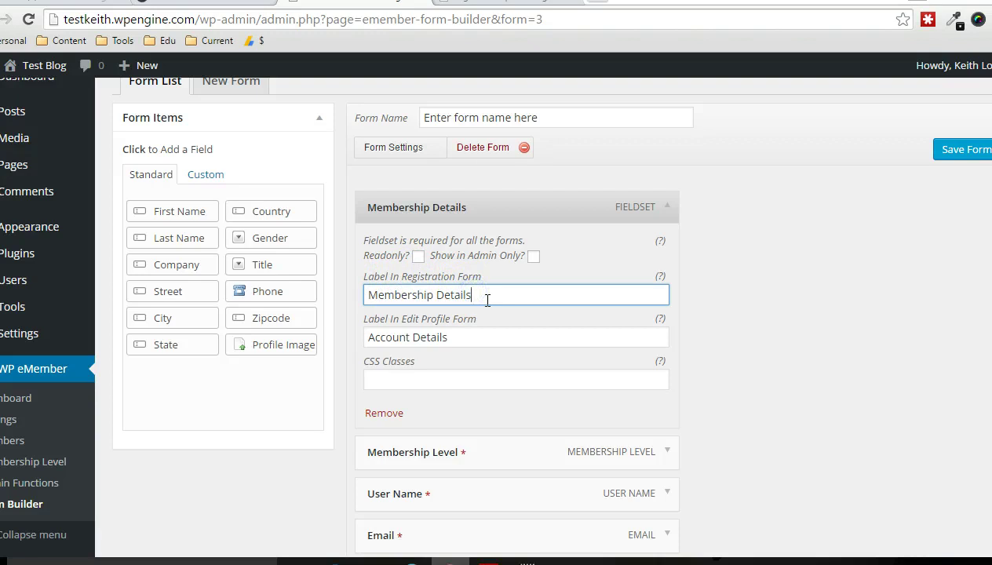
{"action": "left_click", "coordinate": [369, 295]}
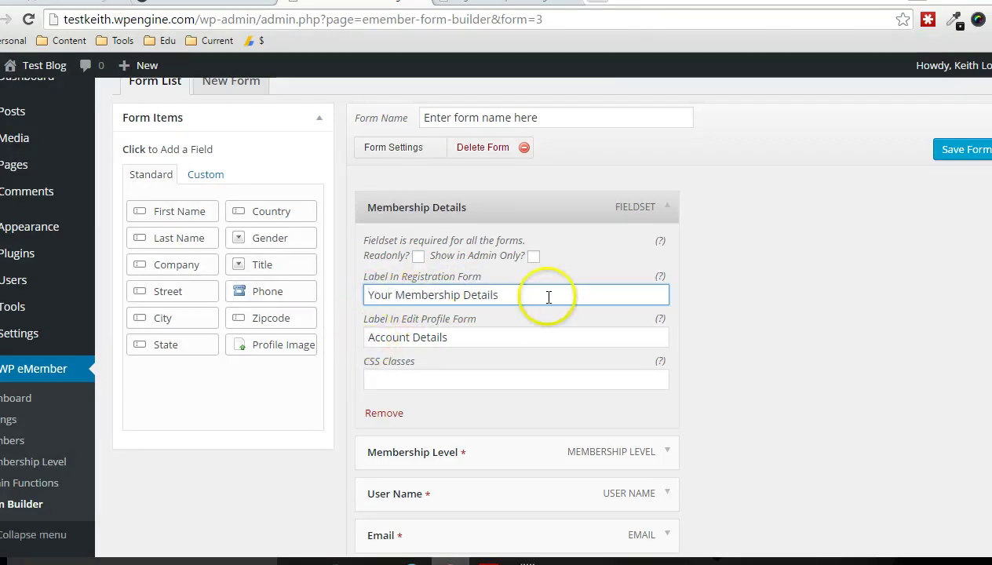
{"action": "left_click", "coordinate": [953, 149]}
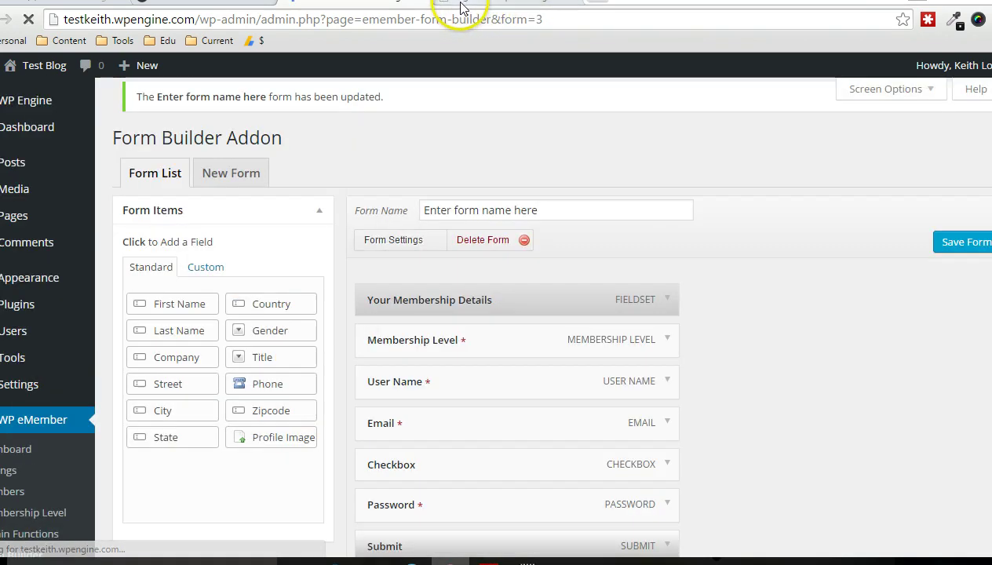
{"action": "left_click", "coordinate": [463, 6]}
- Reload the Registration page and verify the heading now reads 'Your Membership Details'
{"action": "left_click", "coordinate": [27, 19]}
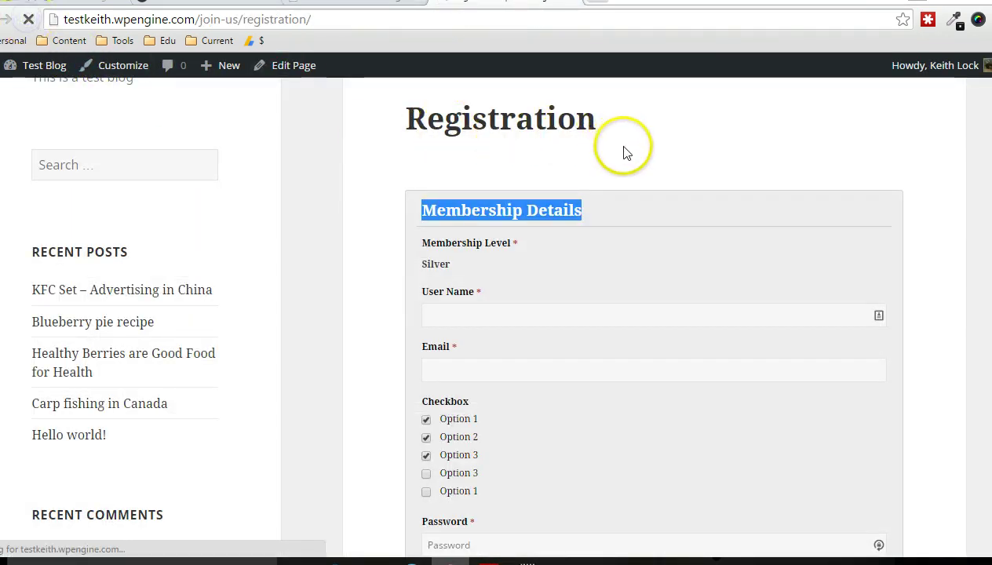
{"action": "left_click", "coordinate": [422, 210]}
{"action": "left_click_drag", "start_coordinate": [422, 210], "coordinate": [632, 211]}
{"action": "scroll", "coordinate": [632, 217], "scroll_direction": "down", "scroll_amount": 2}
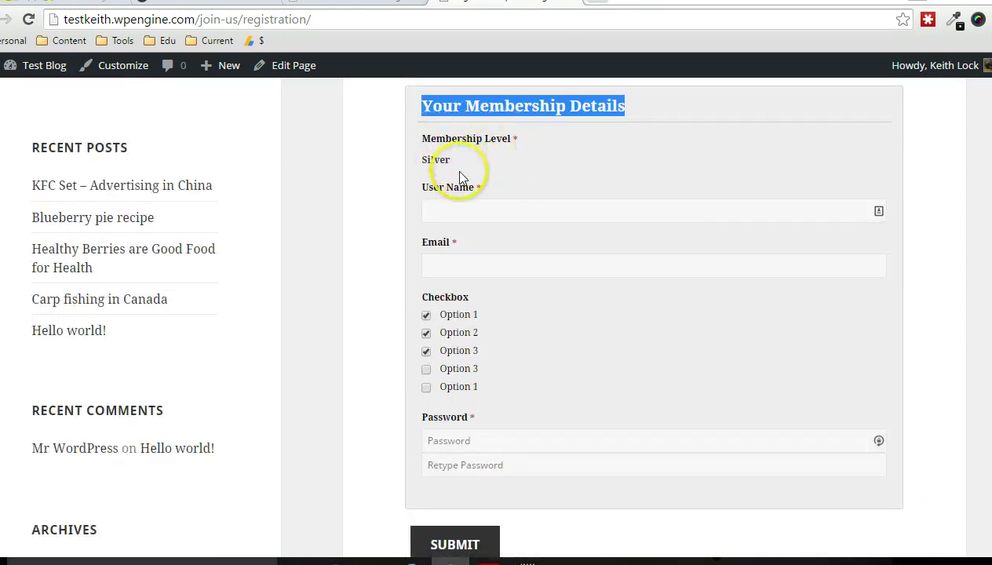
{"action": "left_click", "coordinate": [458, 204]}
- Try the User Name and Email fields, then reload the page with F5 to reset the form
{"action": "left_click", "coordinate": [488, 276]}
{"action": "left_click", "coordinate": [549, 284]}
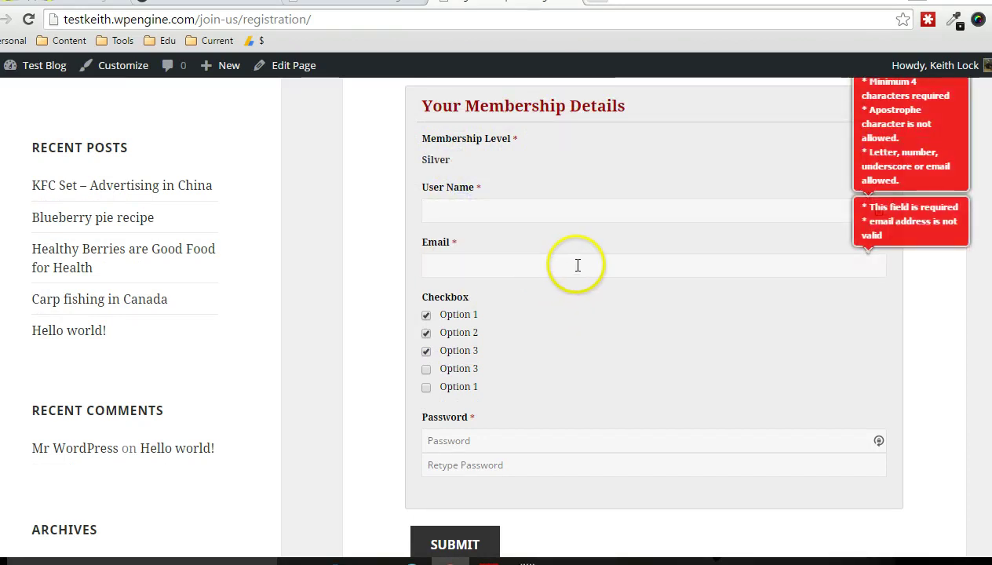
{"action": "scroll", "coordinate": [623, 237], "scroll_direction": "up", "scroll_amount": 1}
{"action": "scroll", "coordinate": [617, 245], "scroll_direction": "down", "scroll_amount": 2}
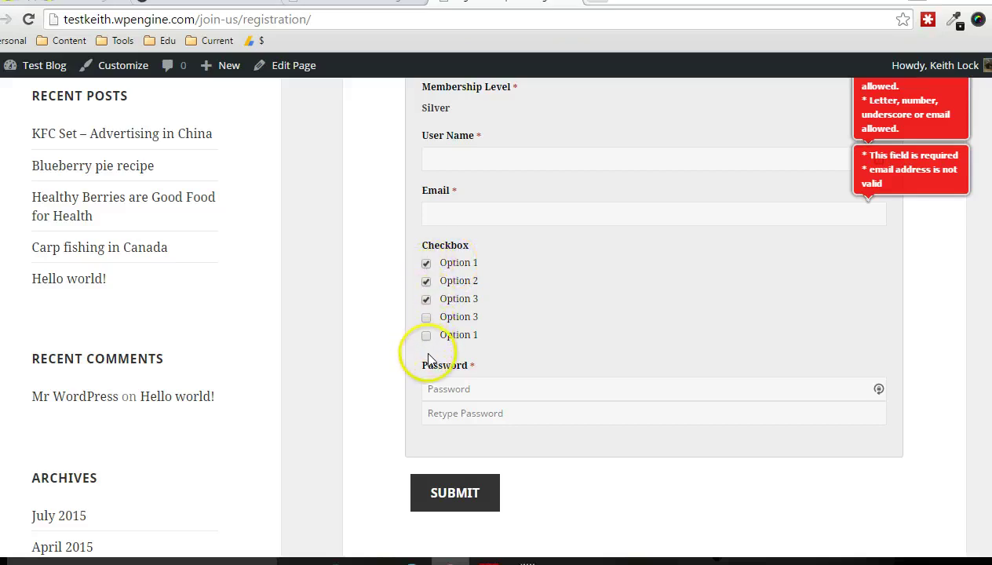
{"action": "scroll", "coordinate": [518, 271], "scroll_direction": "down", "scroll_amount": 1}
{"action": "key", "text": "F5"}
{"action": "scroll", "coordinate": [481, 196], "scroll_direction": "up", "scroll_amount": 1}
{"action": "scroll", "coordinate": [475, 193], "scroll_direction": "up", "scroll_amount": 2}
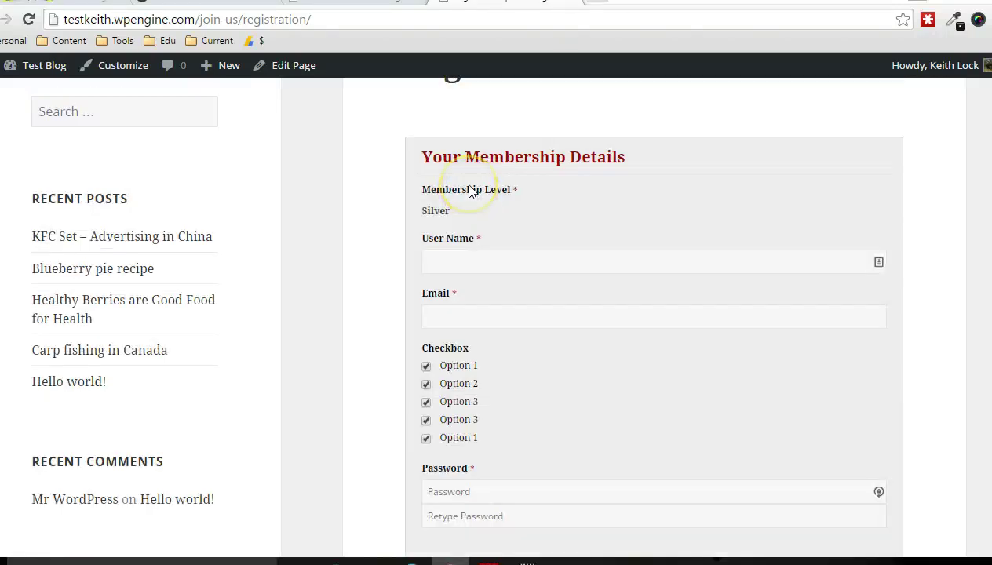